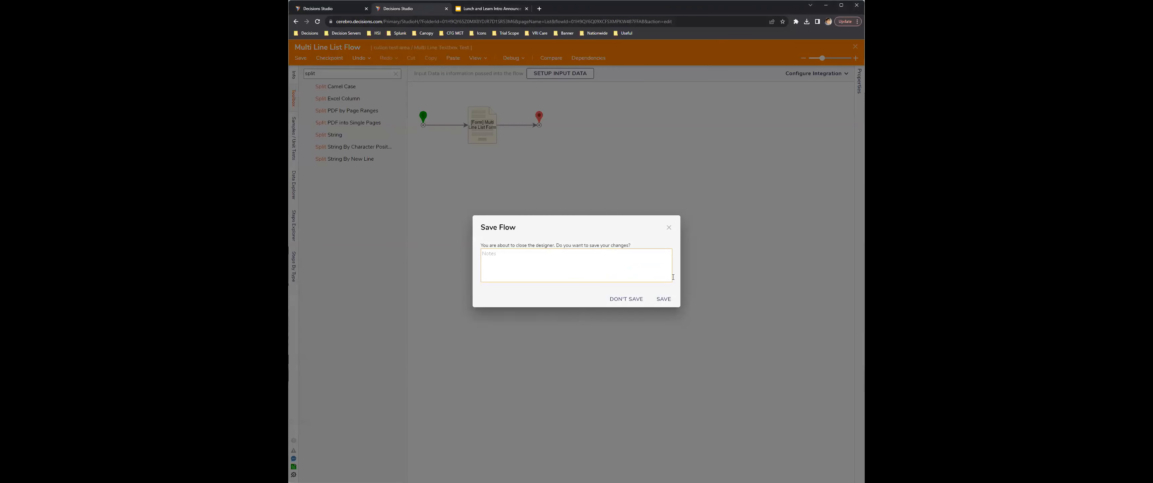
Step: Search the toolbox for "excel" steps and clear the search
click(663, 299)
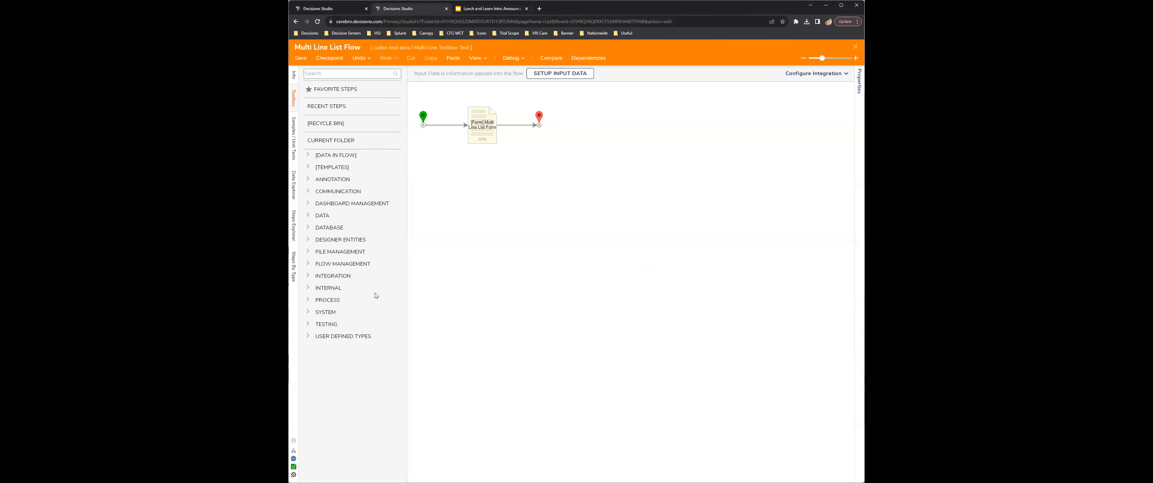
click(344, 73)
text(excel)
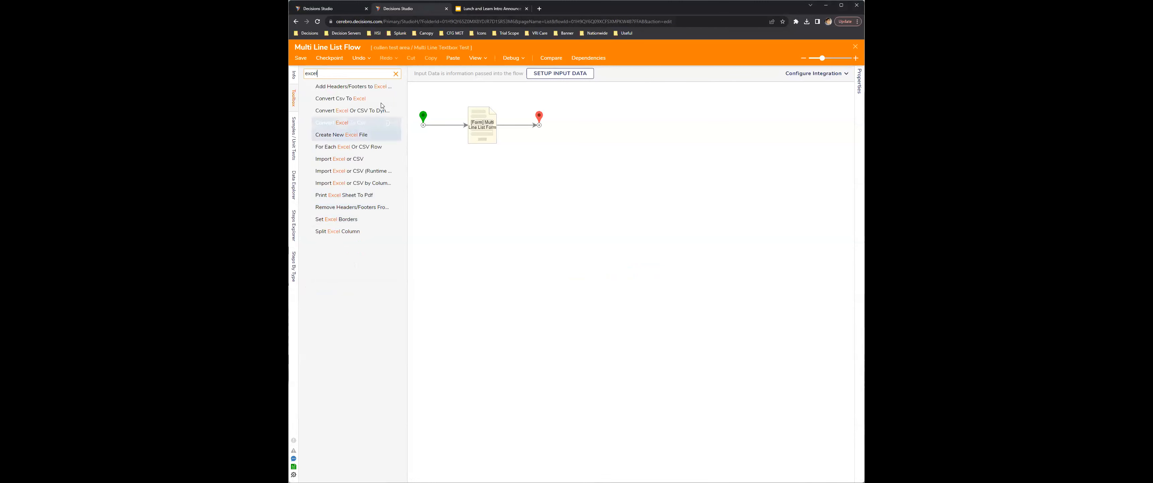
click(396, 74)
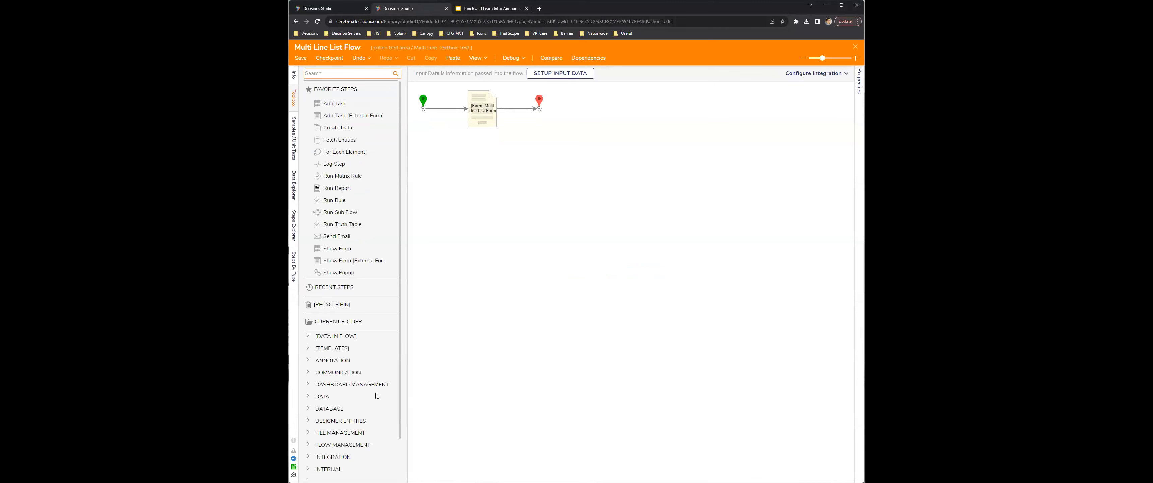
Step: Add a Convert Excel Or CSV To Dynamic Data Rows step from the Excel & CSV data steps below the form
scroll(330, 360, down, 1)
click(330, 353)
scroll(305, 355, down, 1)
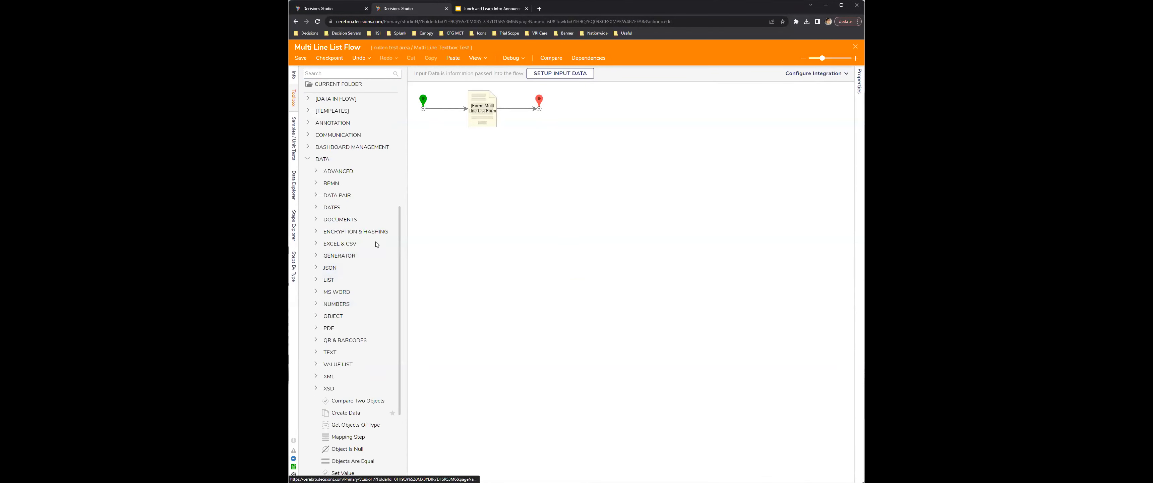
click(315, 245)
scroll(379, 262, down, 3)
scroll(380, 262, down, 3)
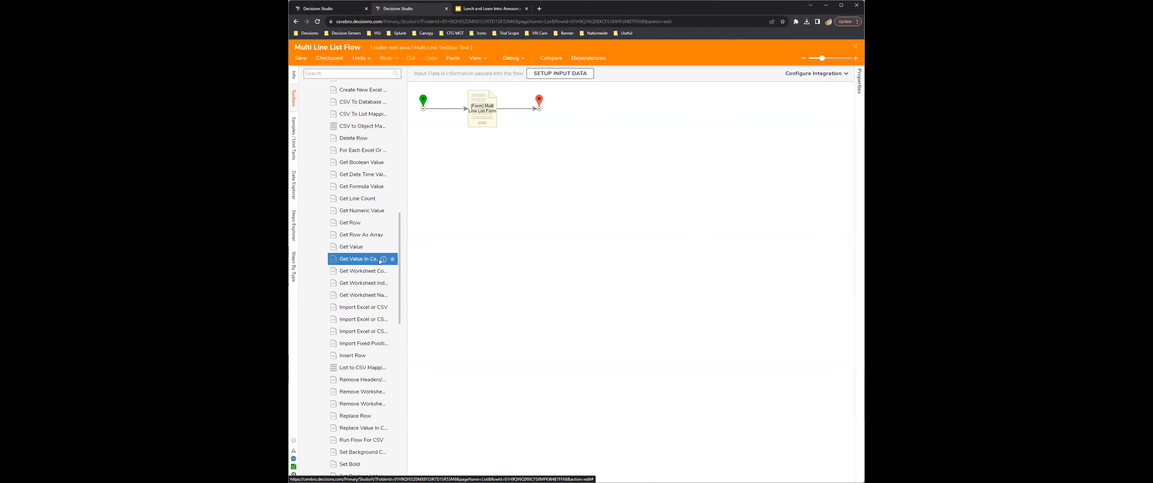
scroll(384, 267, up, 2)
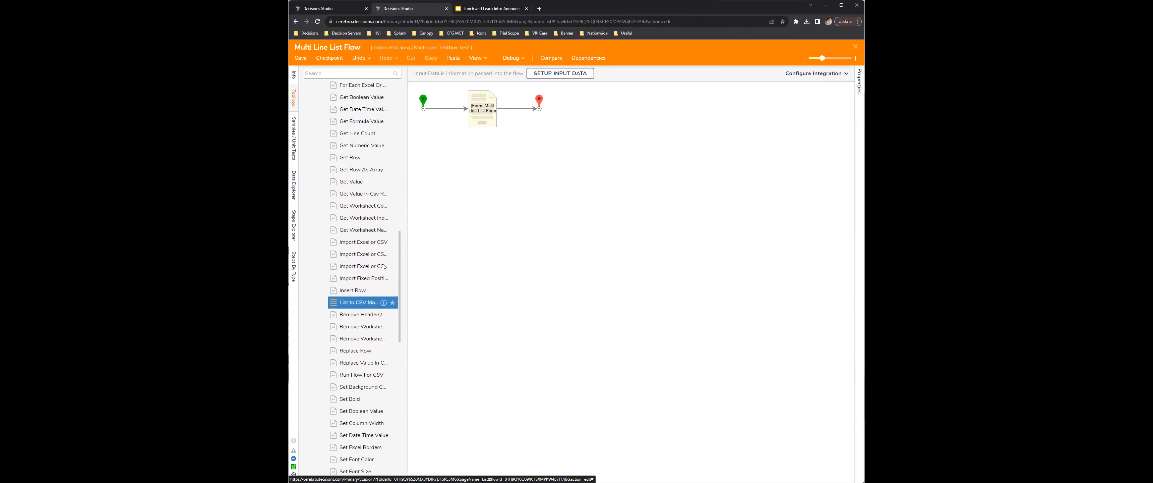
scroll(364, 259, up, 3)
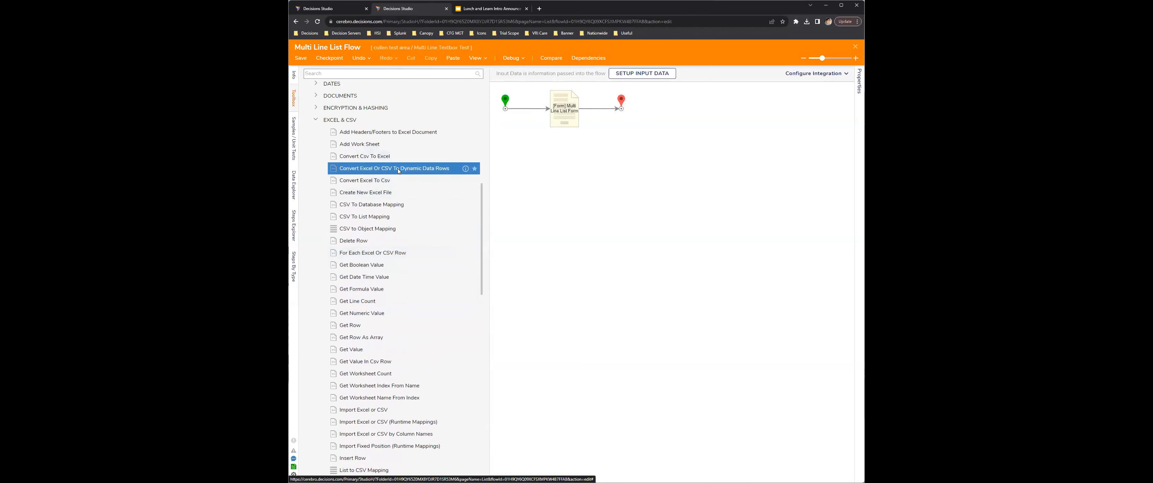
drag(494, 178, 568, 178)
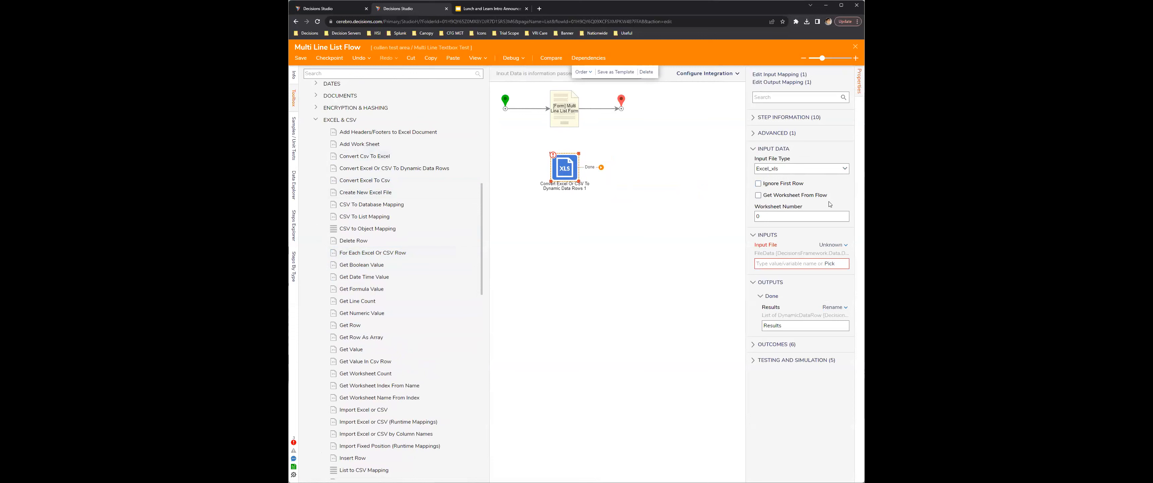
Step: Reroute the start step to the conversion step and connect its Done outcome to the end step, bypassing the form
click(546, 108)
drag(549, 109, 621, 109)
click(611, 207)
click(567, 168)
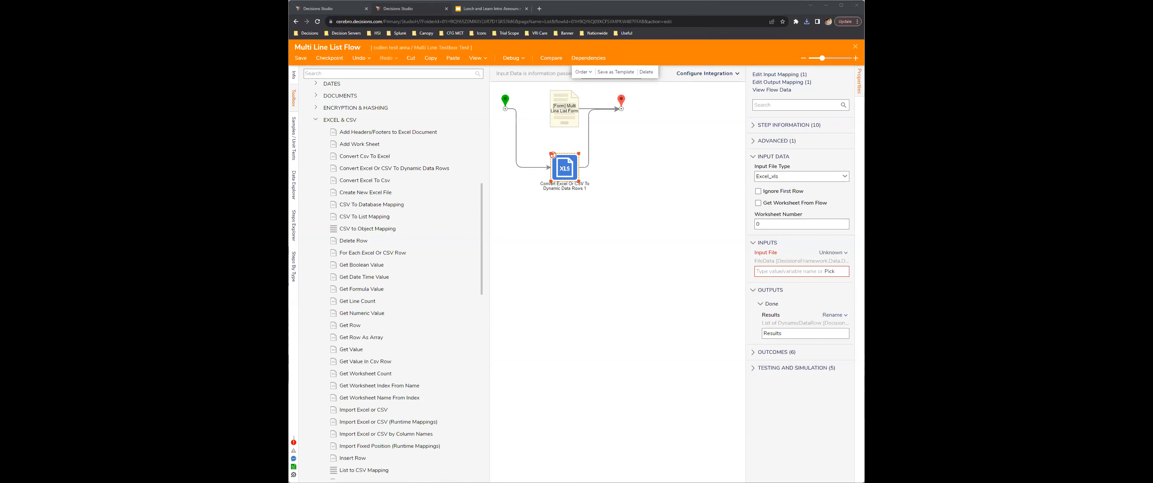
Step: Set the conversion step's input file to the constant Example.csv, the file type to Csv, and enable Ignore First Row
click(832, 252)
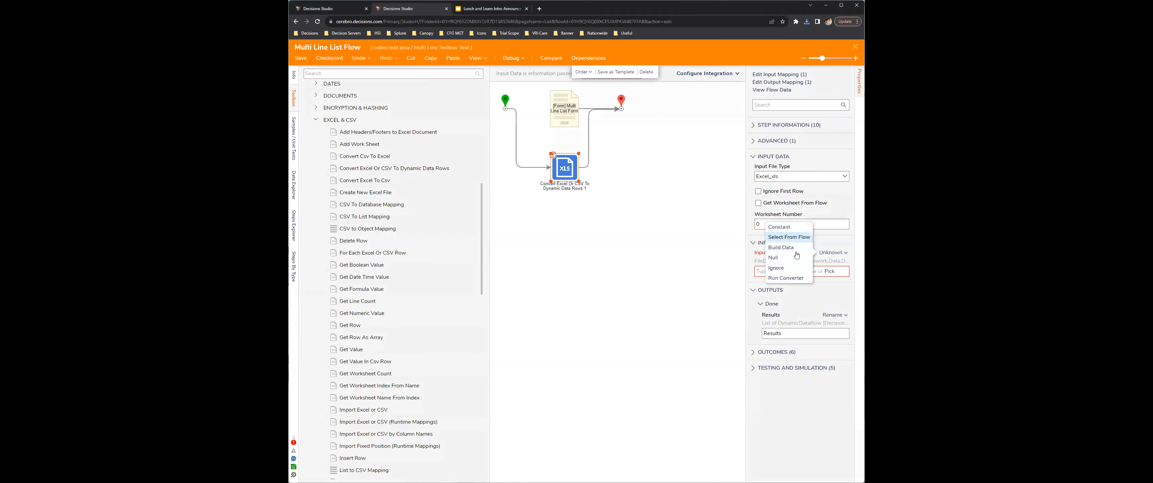
click(781, 226)
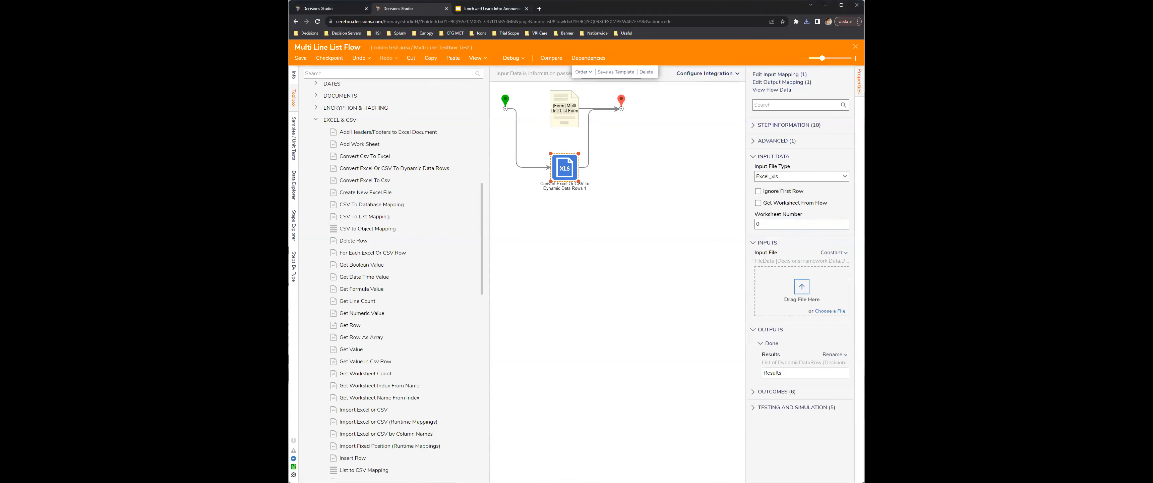
click(844, 177)
click(796, 187)
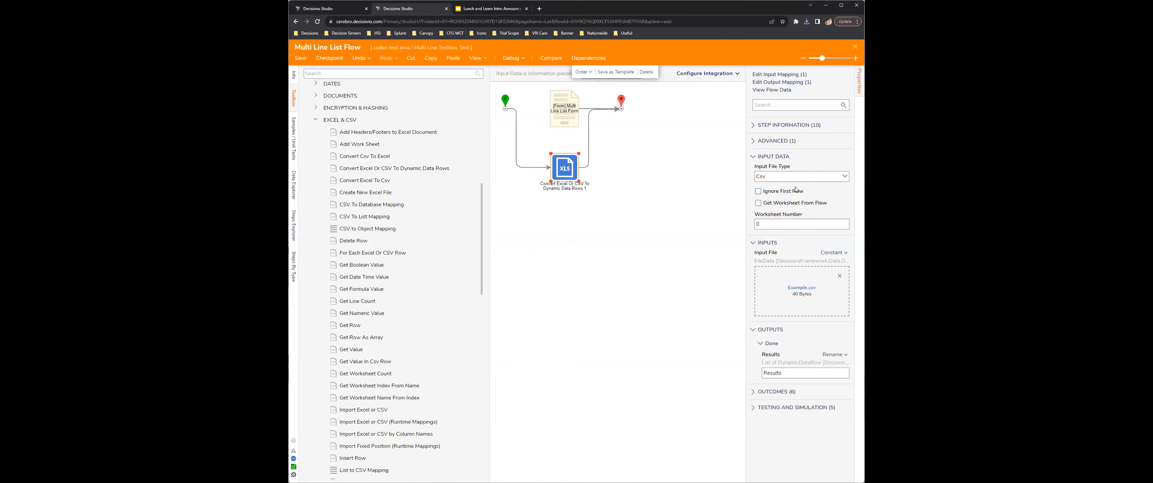
click(601, 265)
click(569, 170)
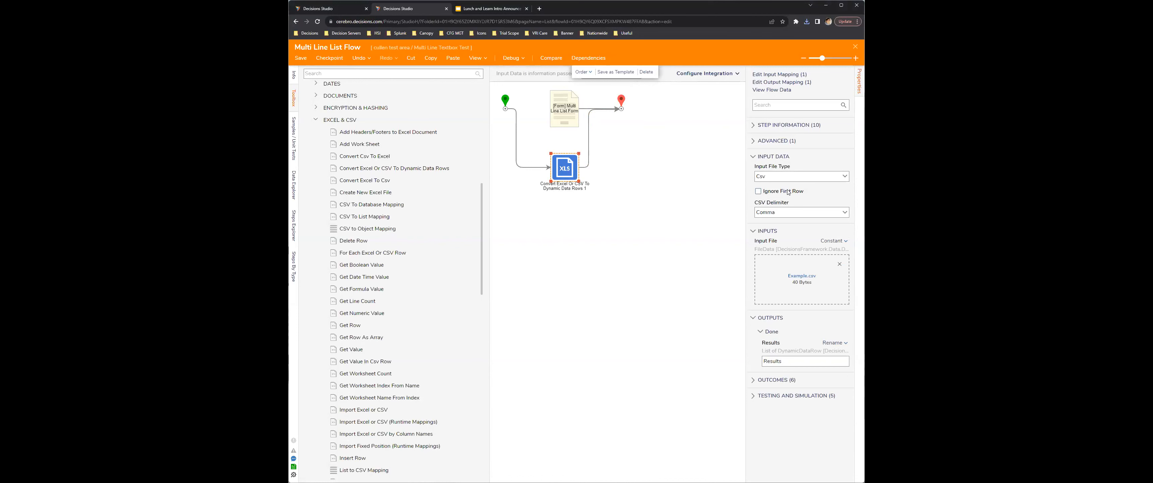
click(758, 191)
Step: Debug the flow and examine the conversion step's input and output data for Example.csv in an enlarged view
click(511, 57)
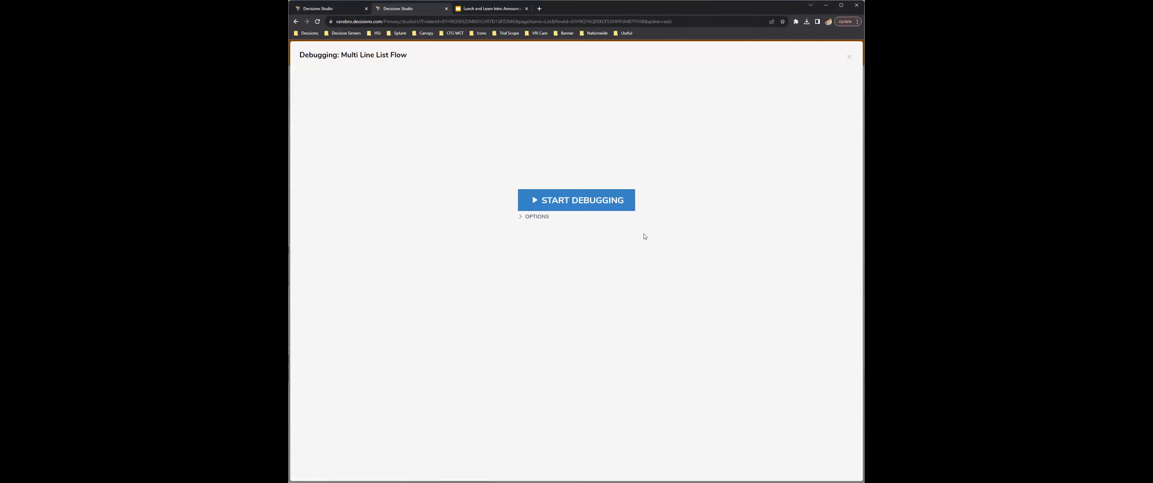
click(559, 203)
mouse_move(563, 176)
click(635, 178)
drag(597, 186, 547, 129)
scroll(620, 212, down, 1)
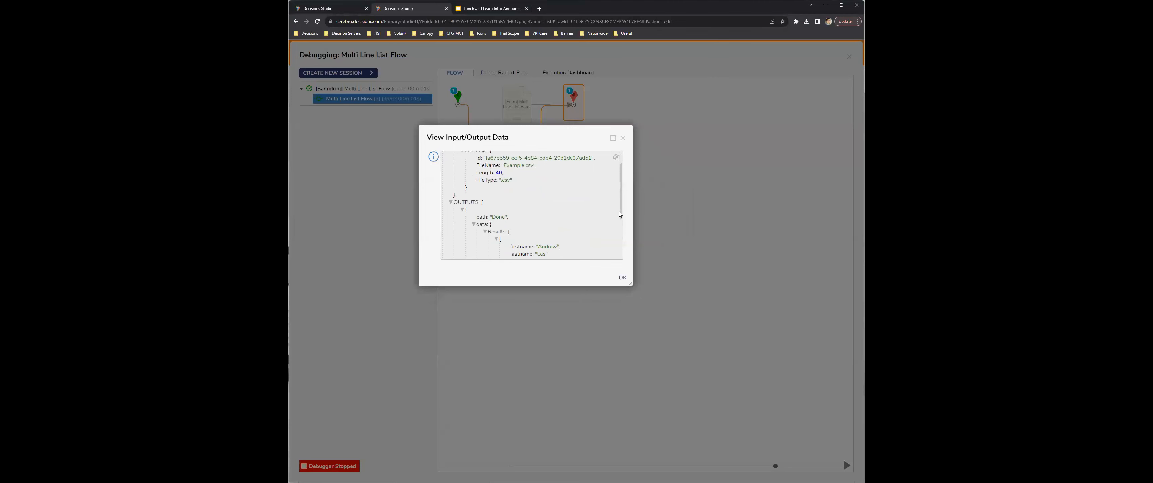
drag(630, 283, 739, 405)
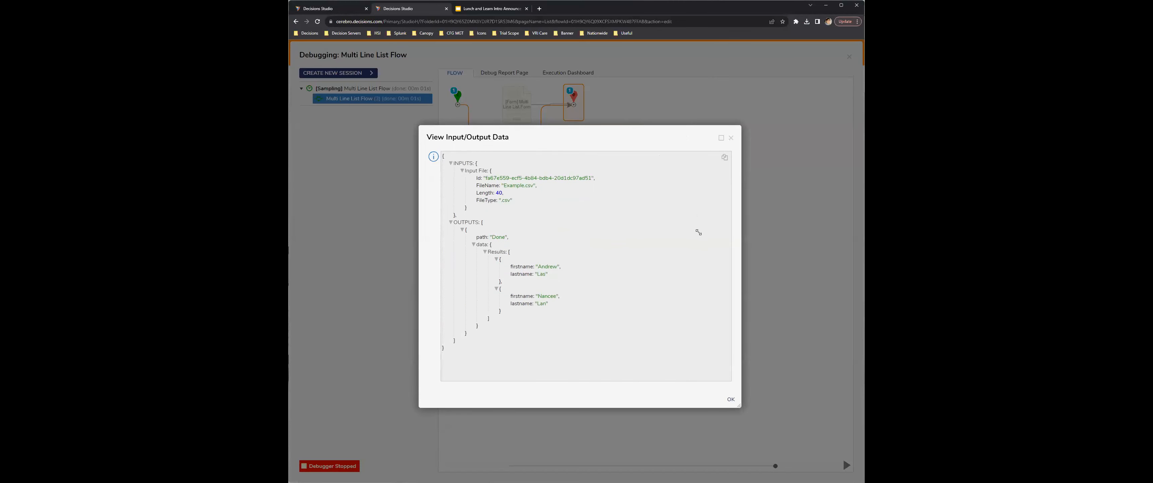
key(Escape)
key(Escape)
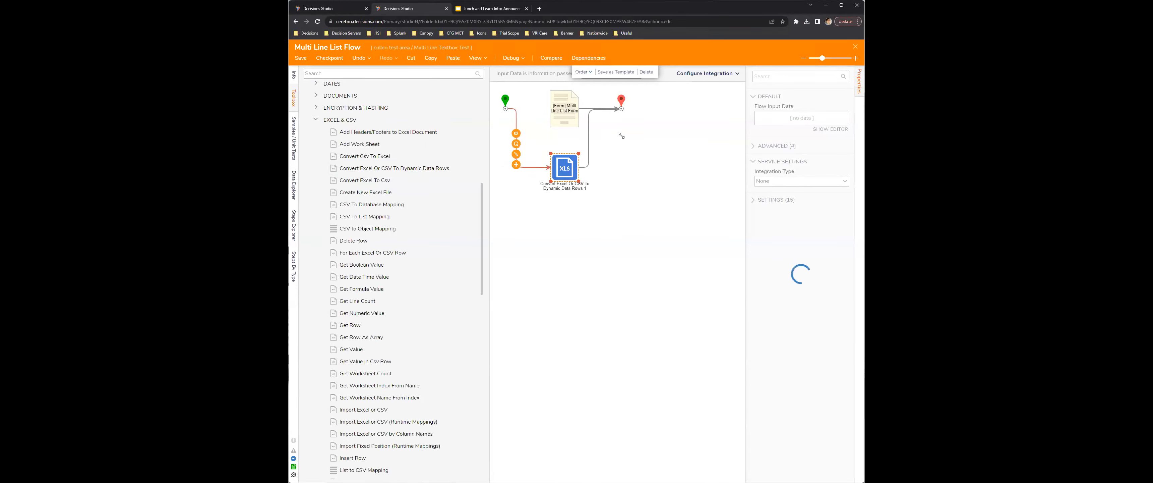
Step: Collapse the toolbox and close the Multi Line List Flow without saving the conversion step
click(582, 226)
click(568, 162)
click(293, 96)
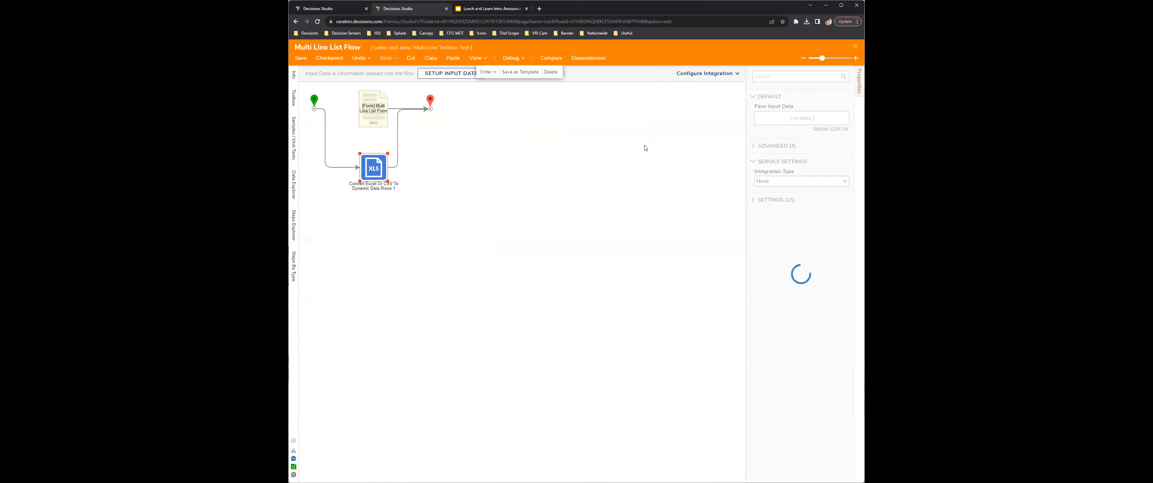
click(855, 47)
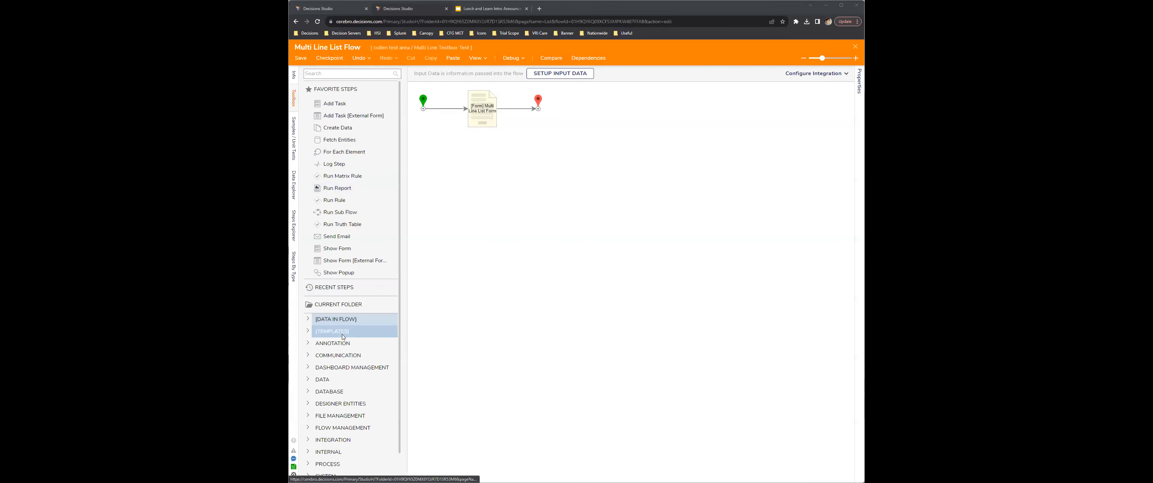
Step: Place a Convert Excel Or CSV To Dynamic Data Rows step below the form in the reopened flow
scroll(353, 379, down, 1)
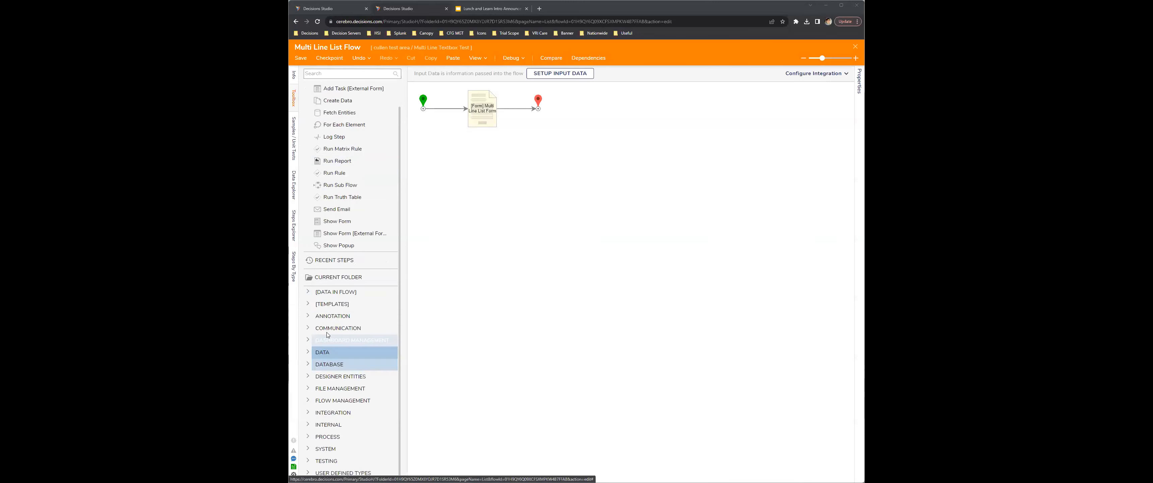
click(308, 352)
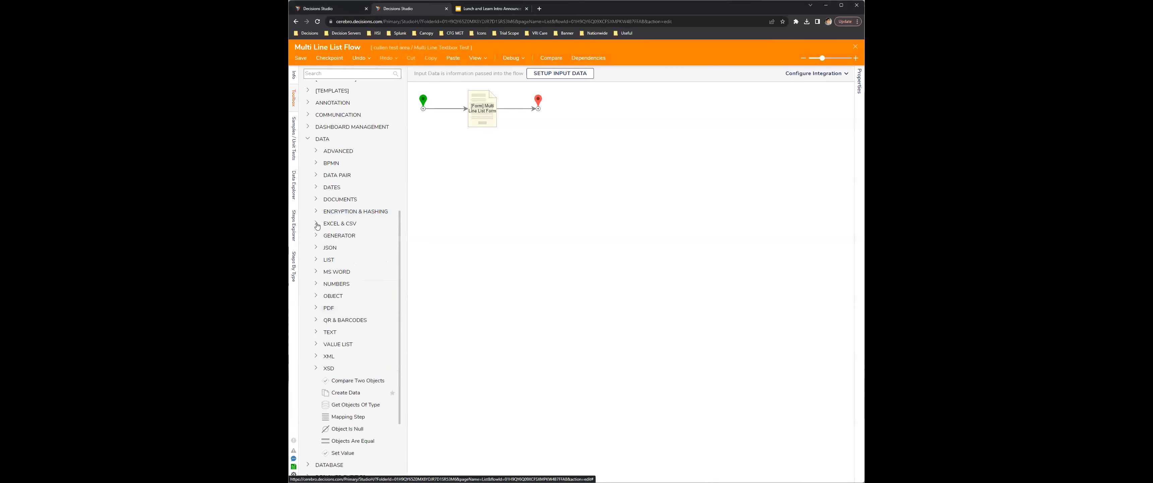
click(316, 222)
drag(408, 228, 579, 227)
drag(402, 137, 653, 181)
drag(578, 234, 452, 233)
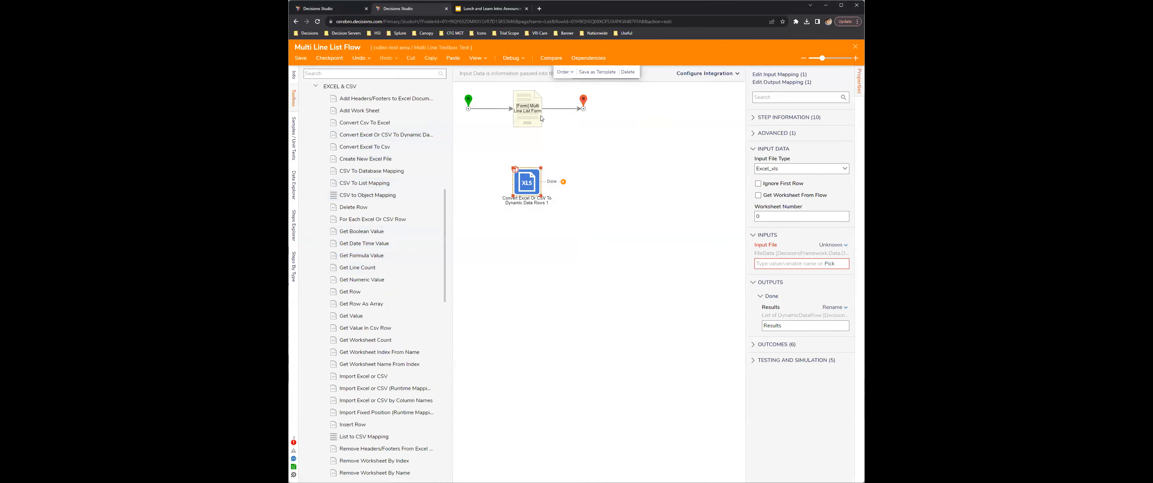
Step: Connect the start to the new conversion step and its Done path to the end step, bypassing the form
click(506, 109)
drag(512, 108, 582, 113)
click(559, 183)
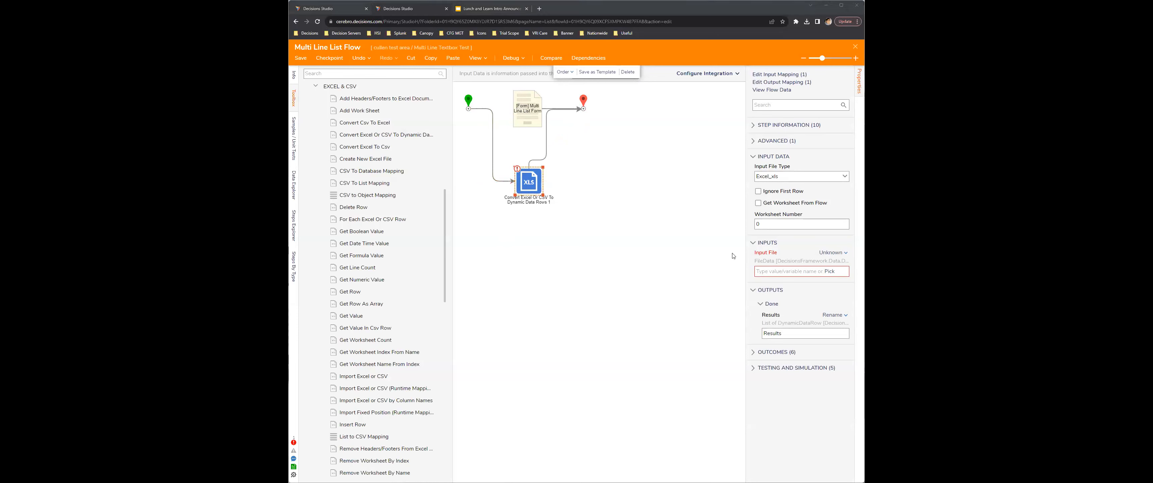
Step: Set the conversion step's input file to the constant Example.xlsx and enable Ignore First Row
click(827, 252)
click(784, 230)
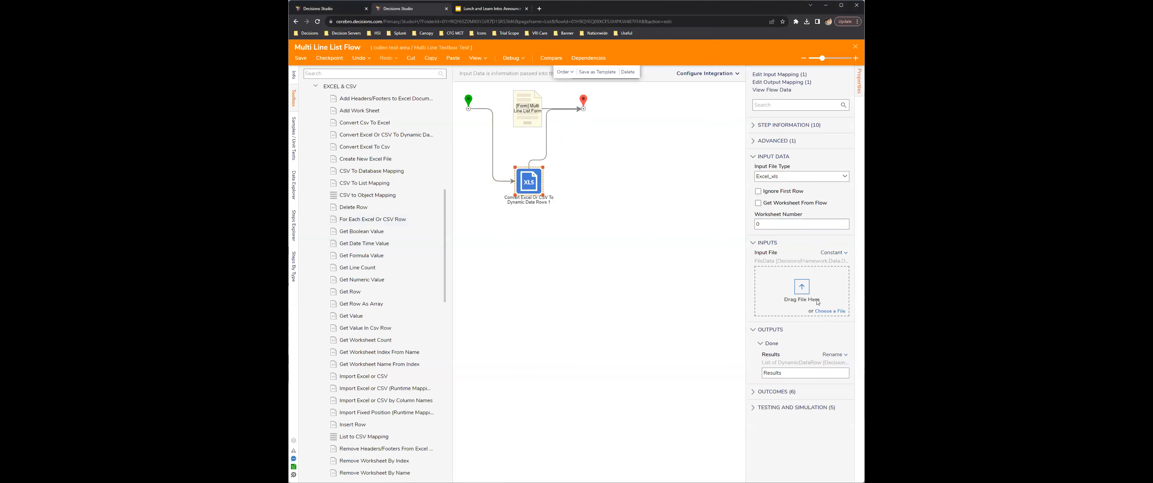
click(784, 192)
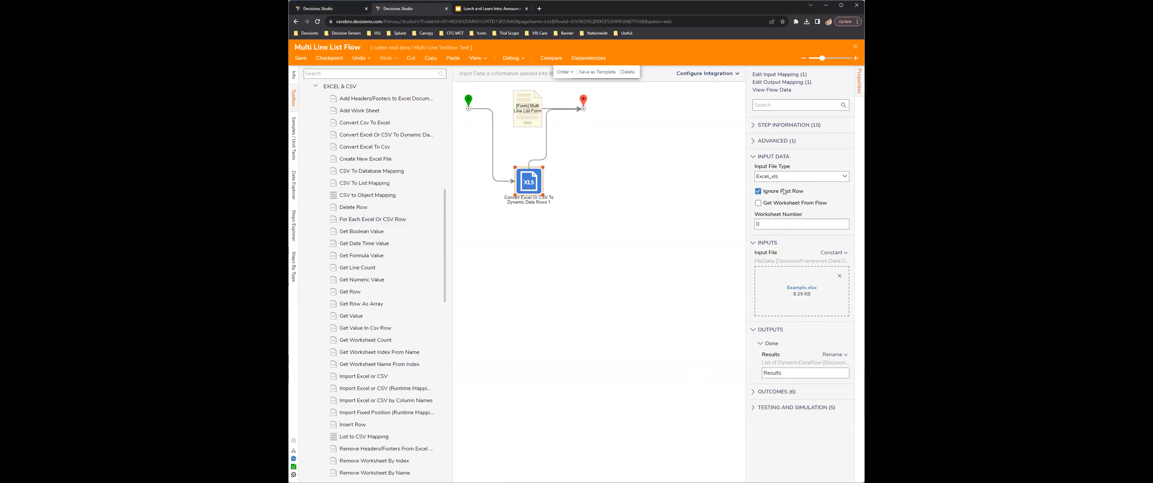
click(599, 221)
Step: Debug the flow and view the conversion step's output data for Example.xlsx
click(511, 57)
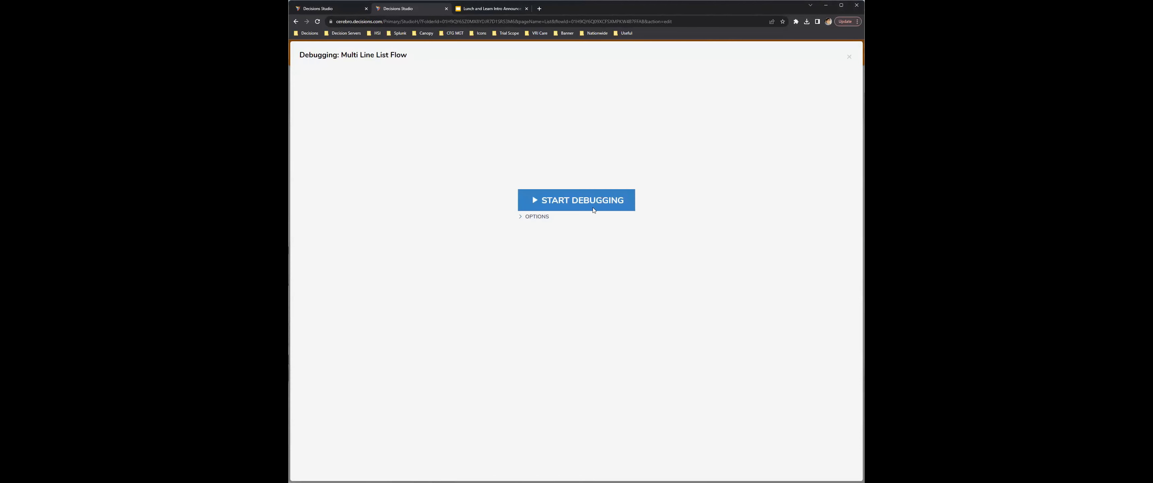
click(593, 209)
mouse_move(543, 185)
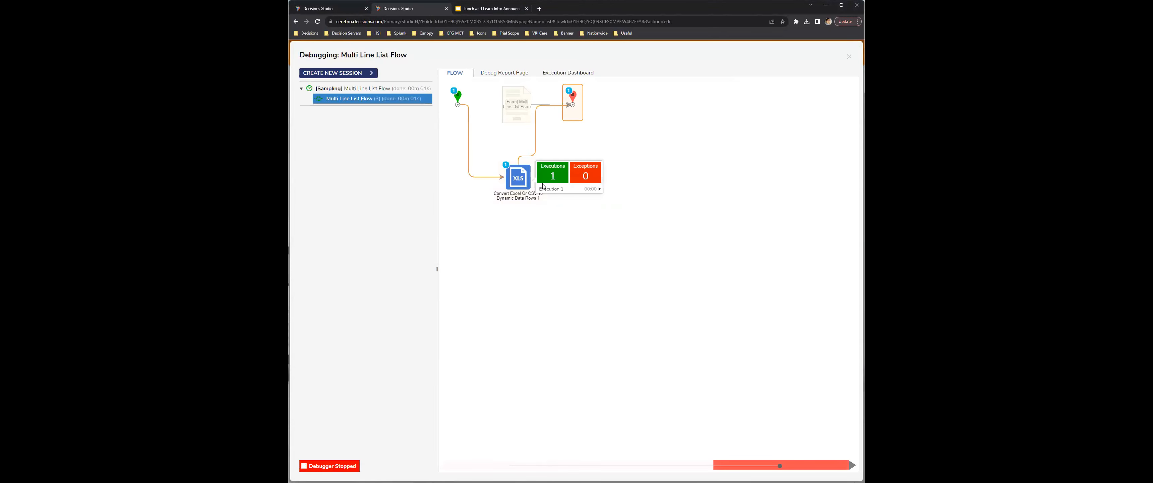
mouse_move(599, 188)
click(635, 198)
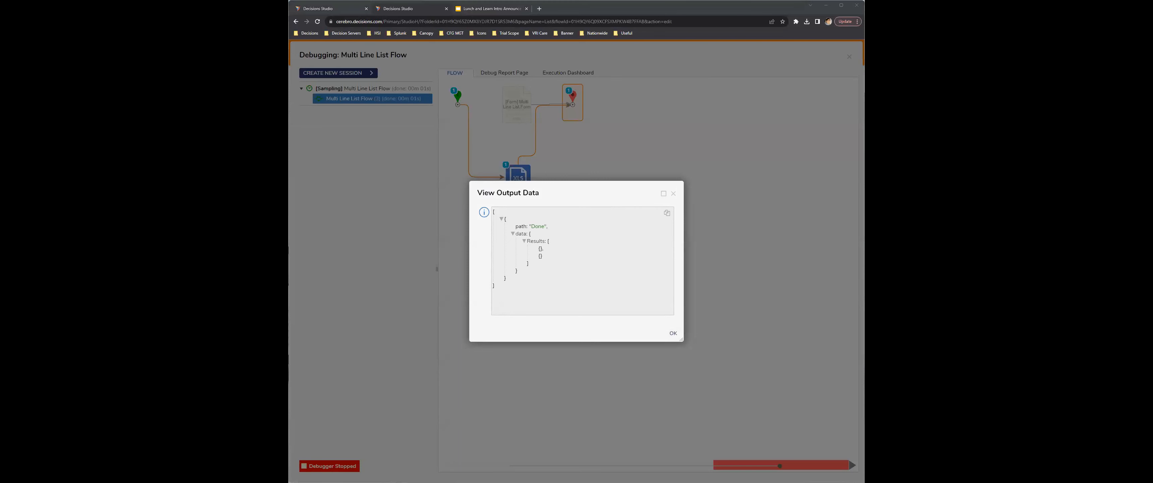
click(673, 193)
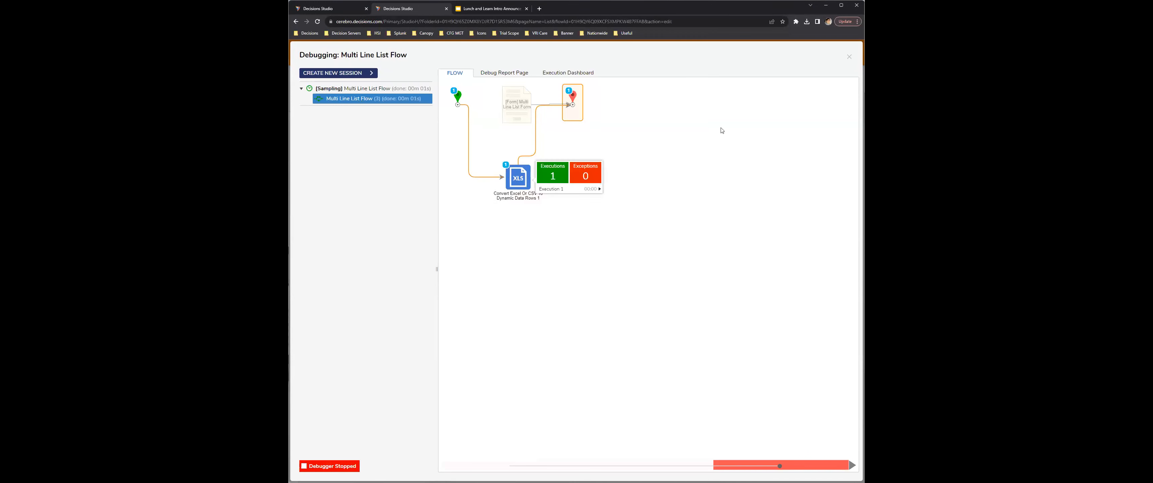
click(849, 56)
Step: Disable Ignore First Row on the conversion step and debug the flow again to view its input and output data
click(539, 184)
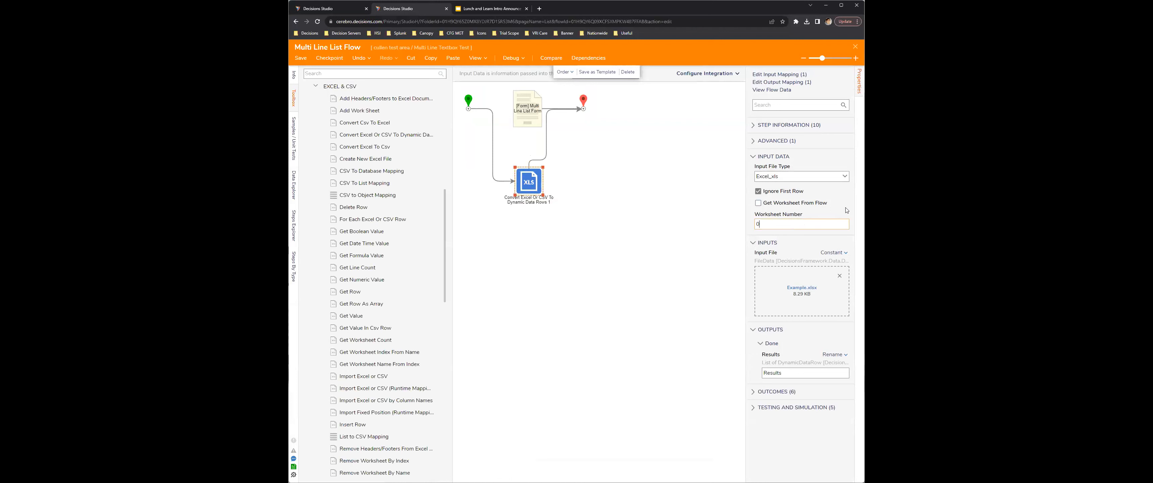
click(758, 191)
click(510, 64)
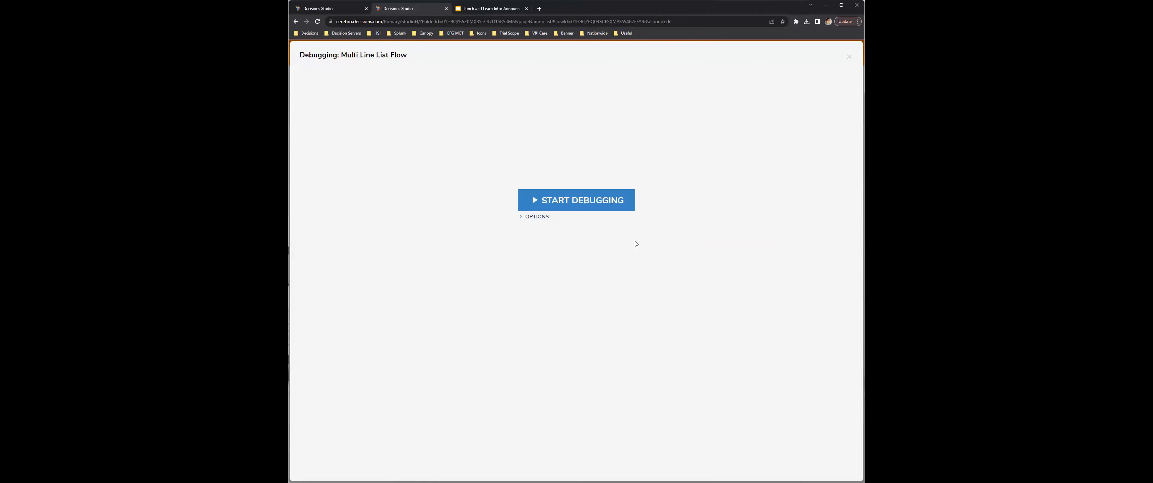
click(560, 199)
mouse_move(518, 178)
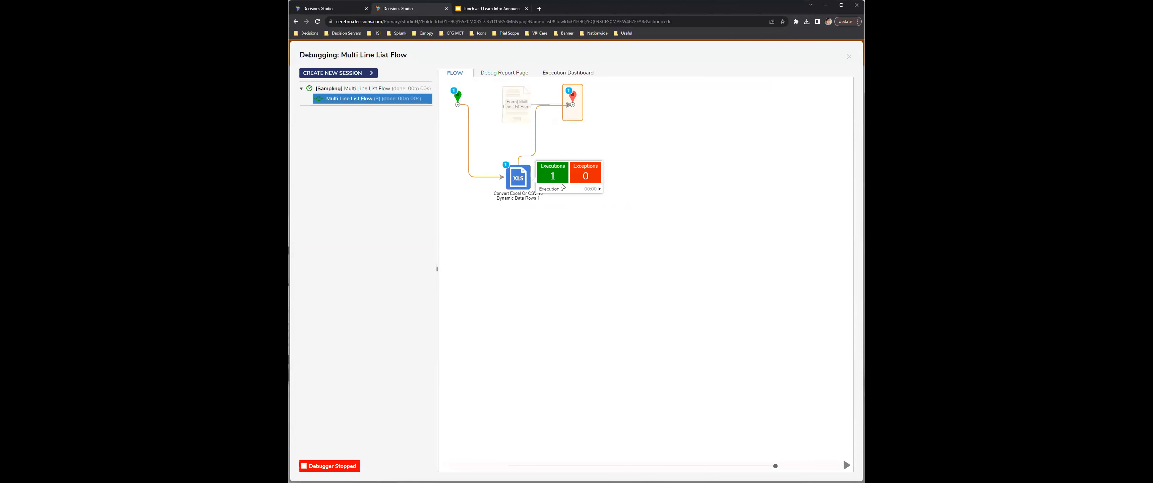
click(566, 191)
click(620, 194)
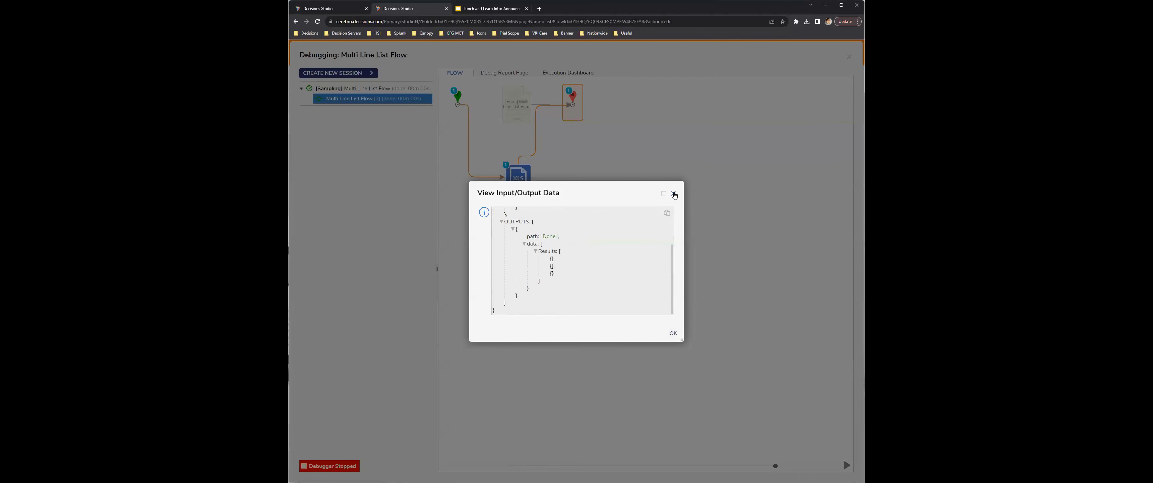
click(673, 193)
click(849, 57)
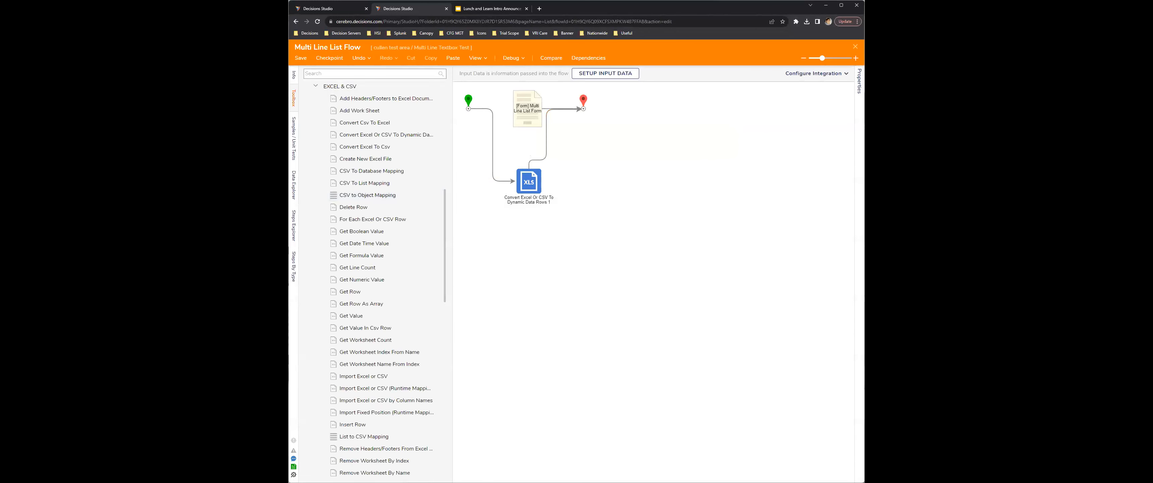
Step: Try worksheet number 1 on the conversion step, restore it to 0, and expand the Advanced settings
click(518, 200)
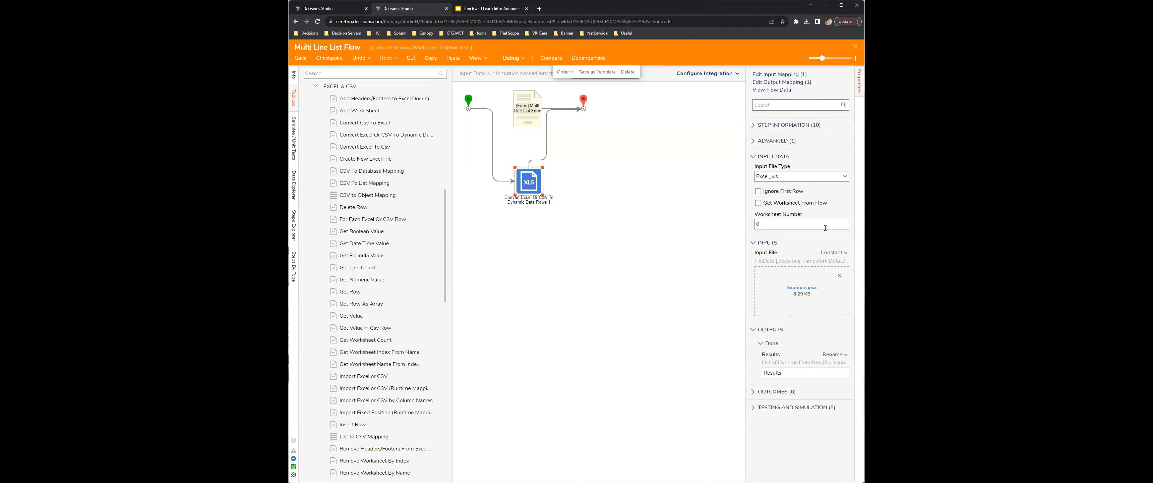
click(795, 222)
text(1)
key(ctrl+a)
click(781, 141)
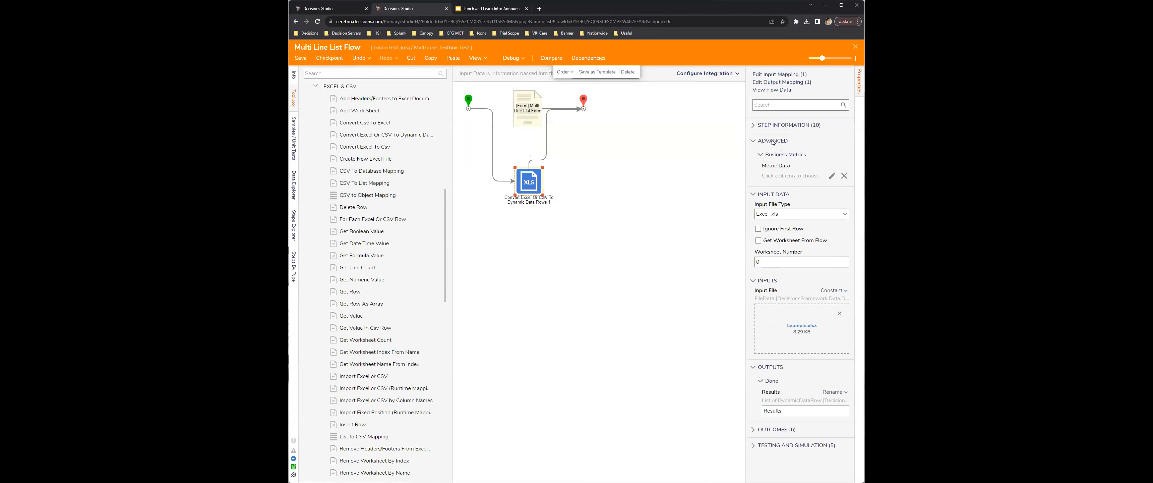
Step: Collapse the Advanced settings and set the conversion step's input file type to Excel_xlsx
click(773, 141)
click(810, 176)
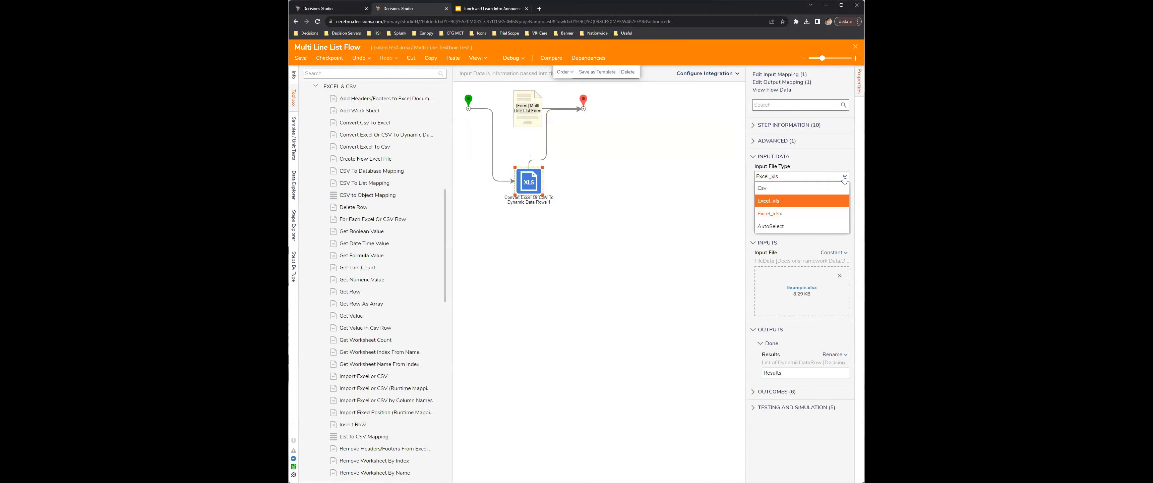
click(813, 214)
click(709, 216)
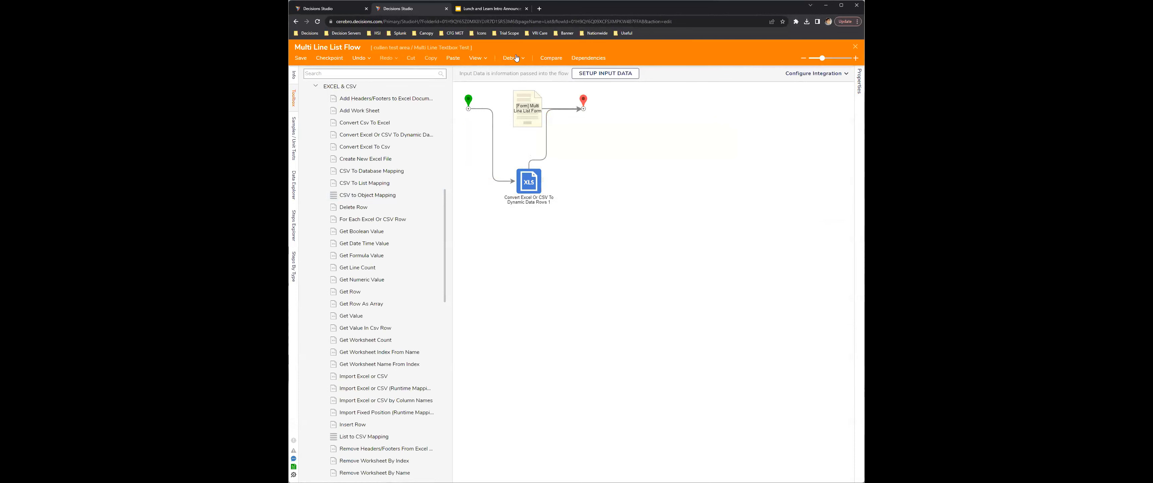
Step: Debug the flow, view the conversion step's input and output data for the Excel_xlsx file type, and close the debugger
click(509, 62)
click(591, 200)
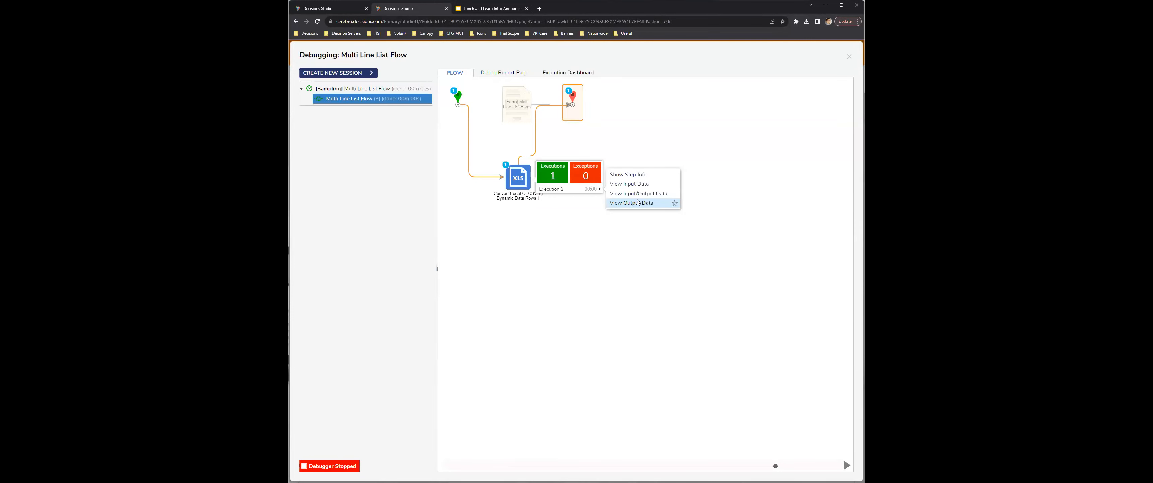
click(638, 195)
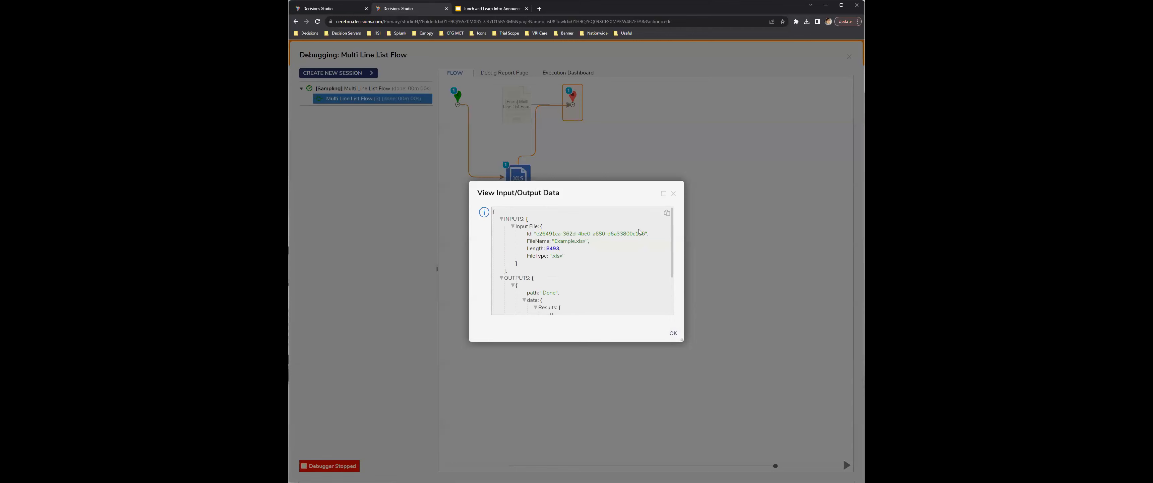
click(674, 194)
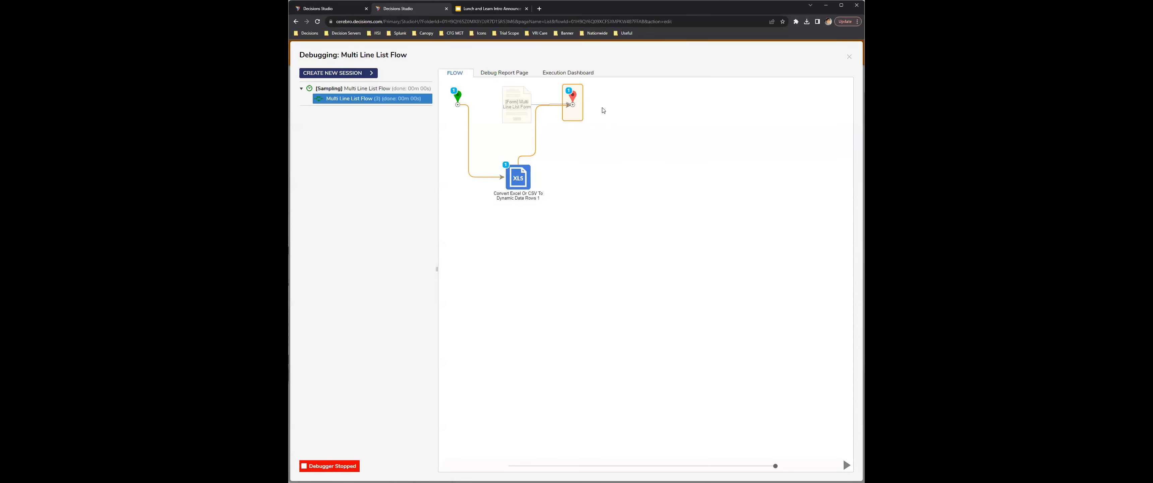
click(848, 59)
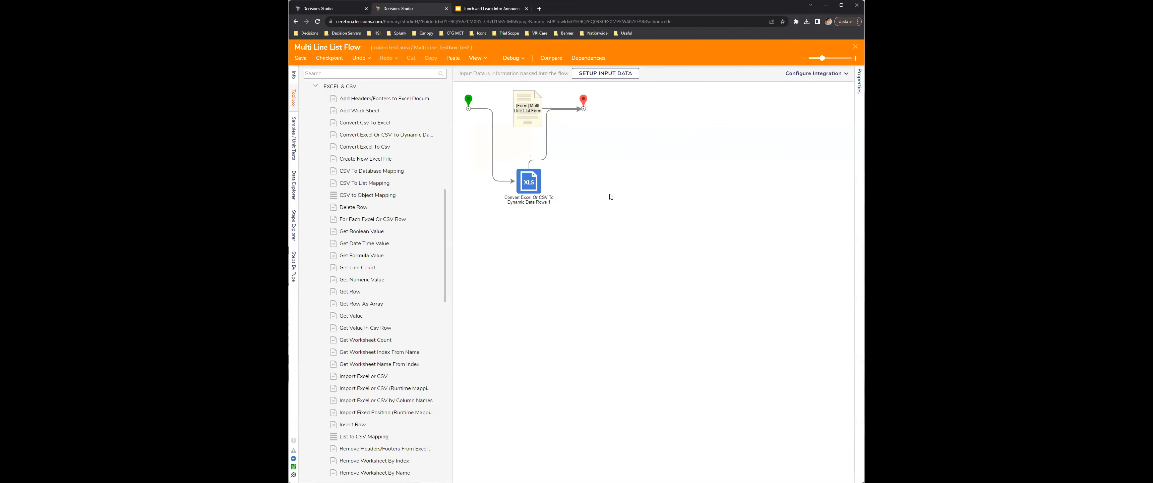
Step: Reroute the link from the conversion step to the end step so it leaves the conversion step's right side
click(531, 160)
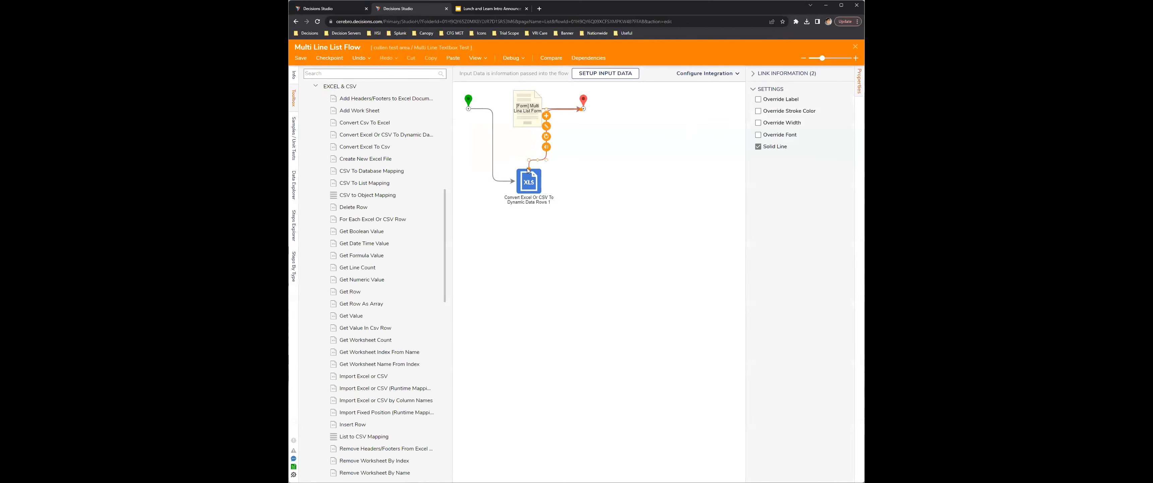
click(647, 214)
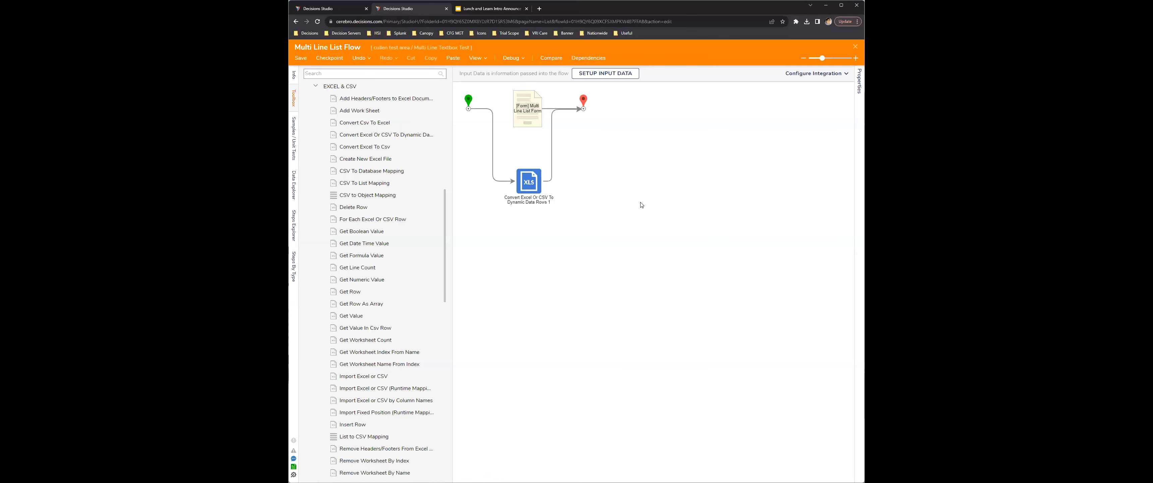
click(503, 181)
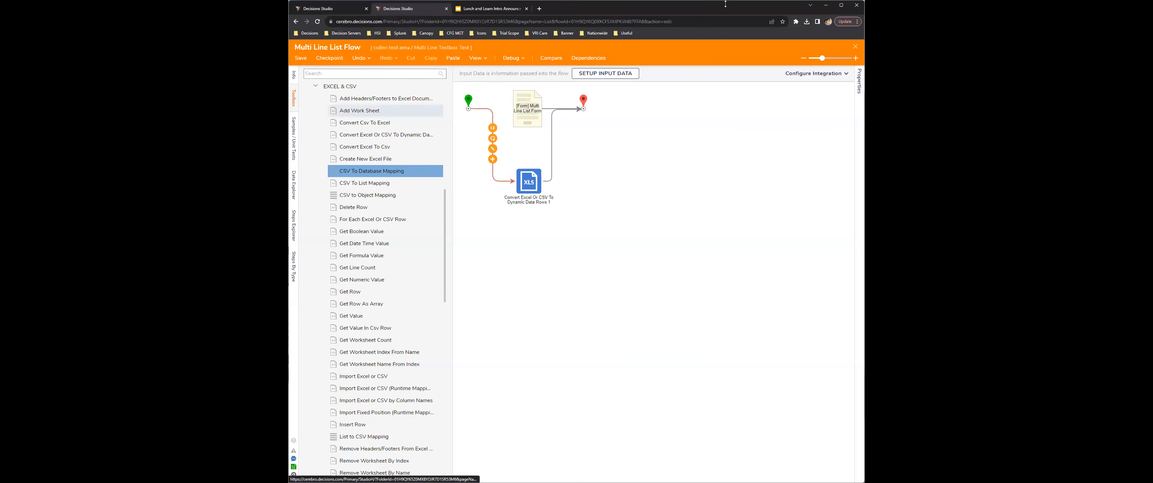
Step: Close the flow designer without saving and open the XML / JSON / CSV options for creating data types in the project folder
key(Escape)
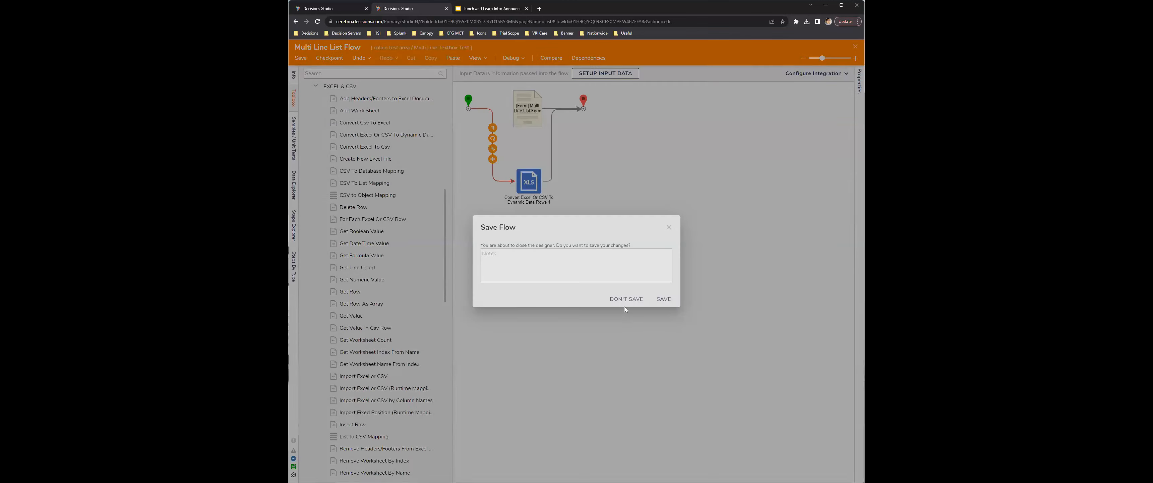
click(620, 303)
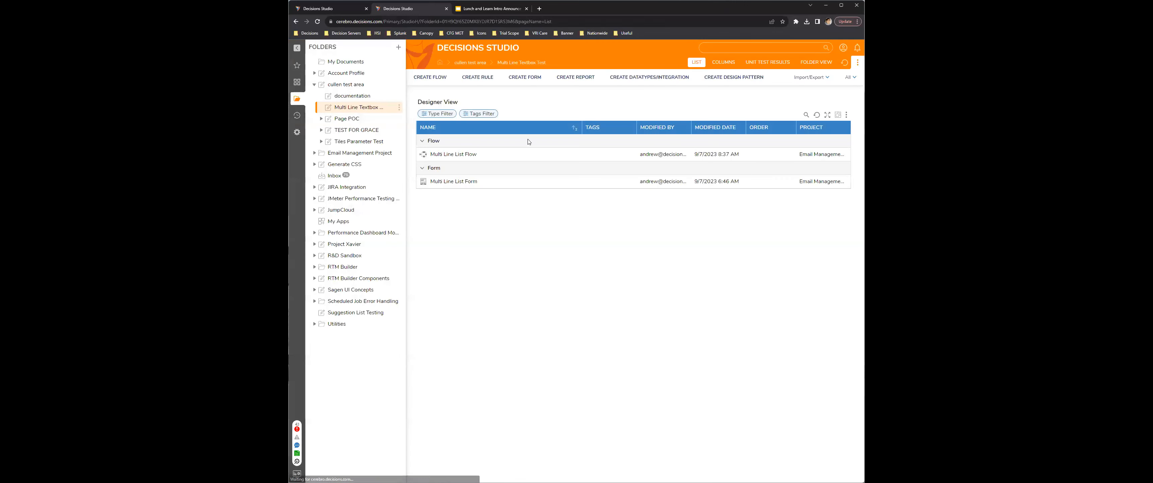
click(675, 77)
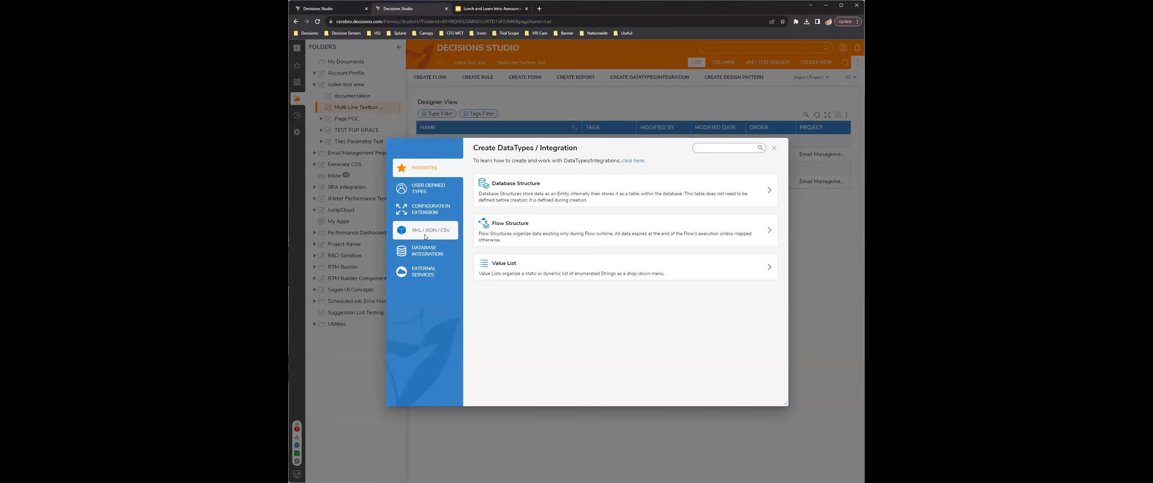
click(424, 234)
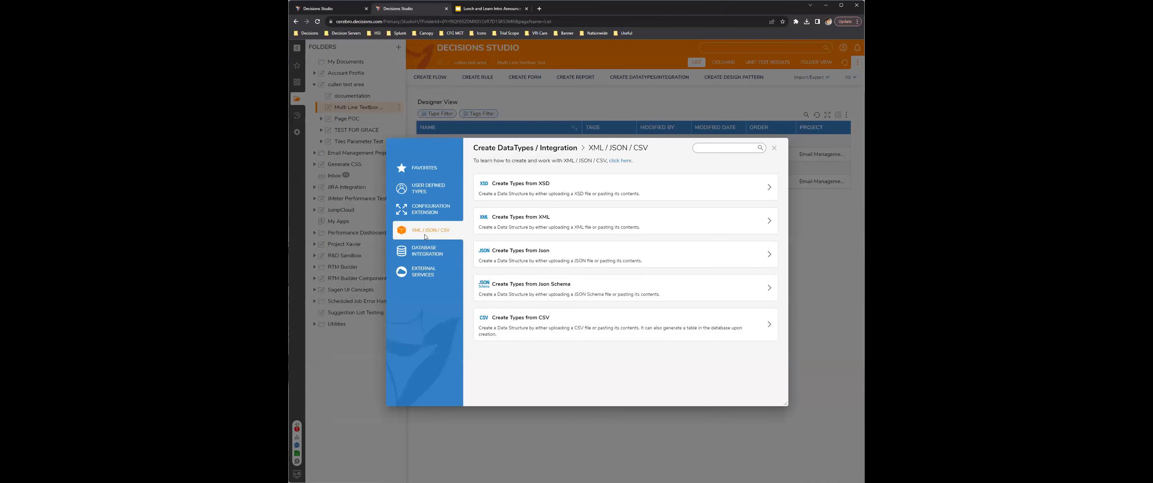
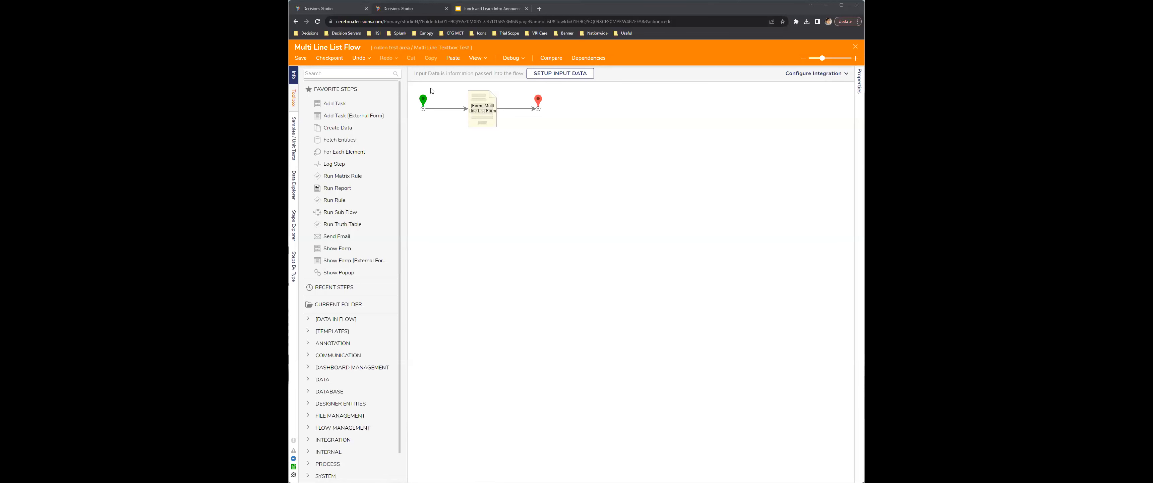
Step: Add a Convert Excel Or CSV To Dynamic Data Rows step from the Excel & CSV data steps below the form step, with worksheet number 1
scroll(377, 255, down, 1)
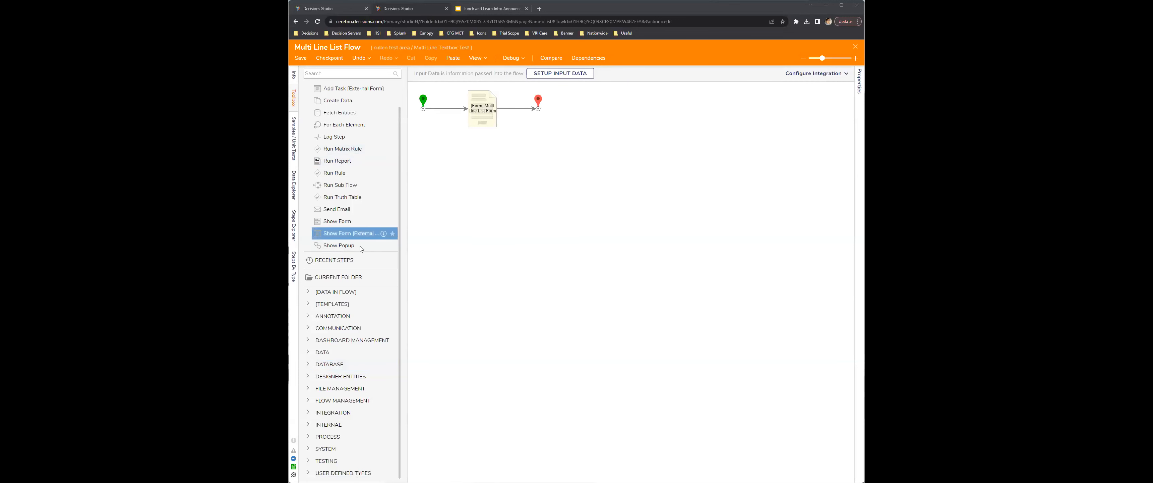
scroll(378, 253, up, 1)
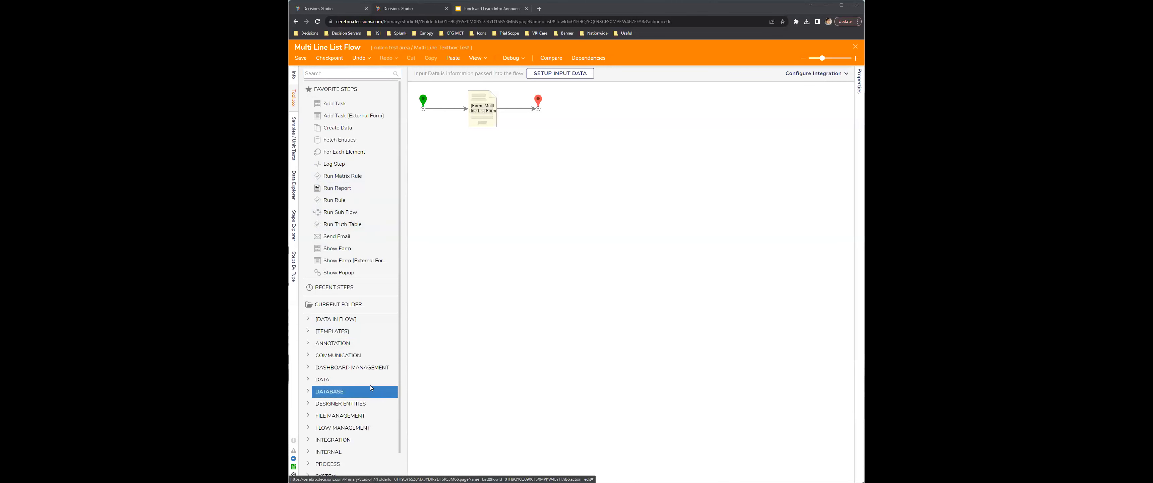
click(319, 379)
scroll(319, 254, down, 5)
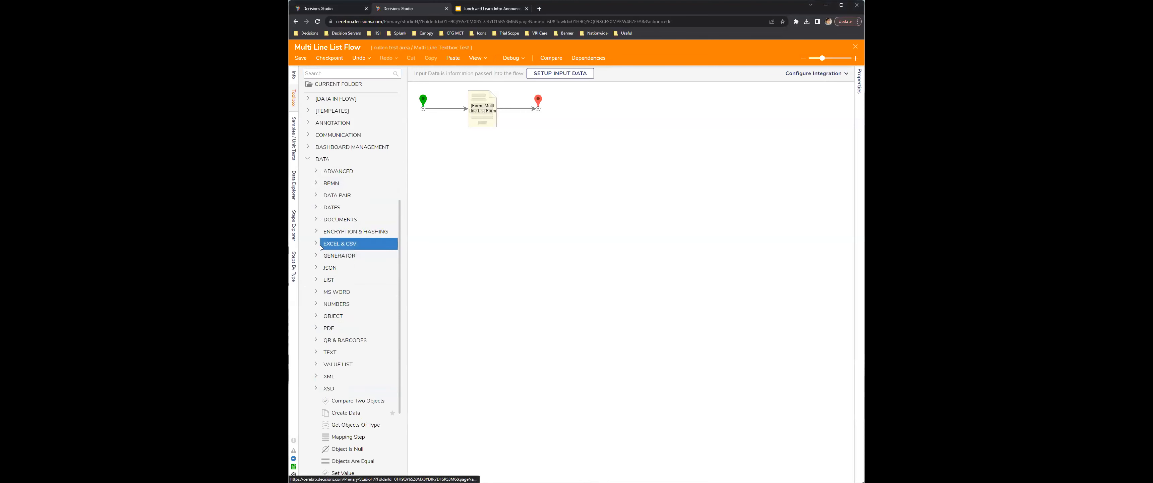
click(340, 243)
drag(406, 206, 468, 223)
drag(404, 135, 541, 168)
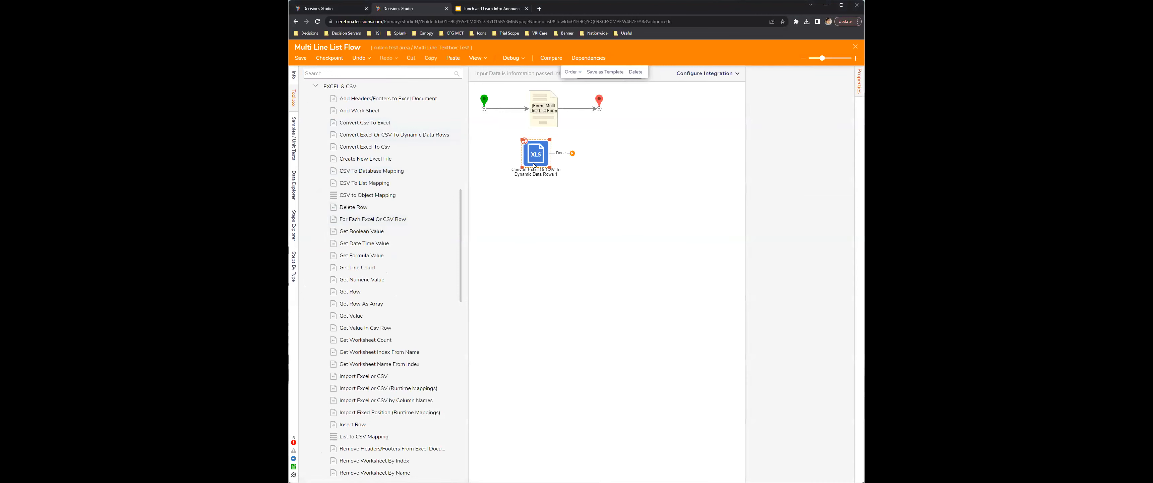
drag(781, 216, 753, 218)
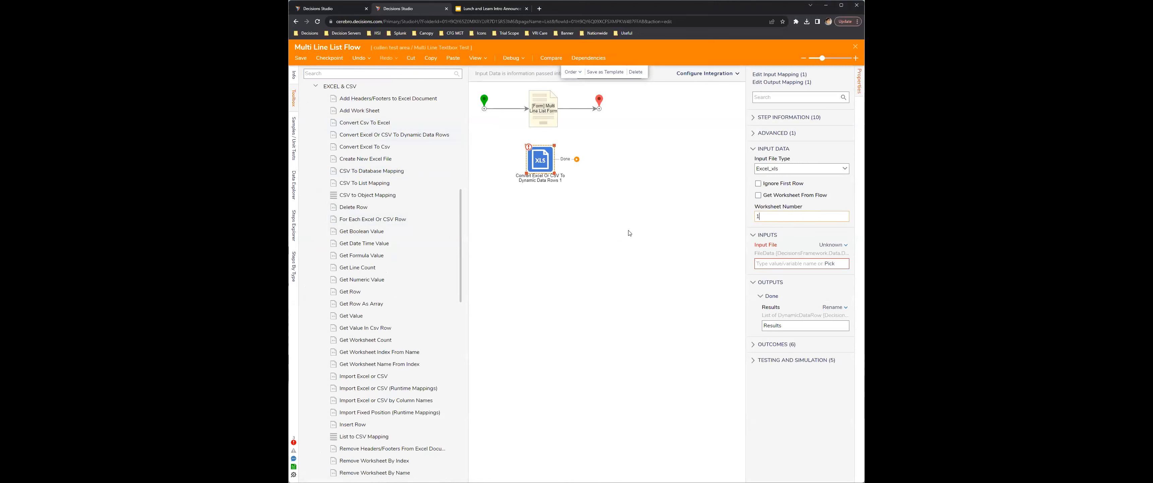
drag(542, 158, 544, 166)
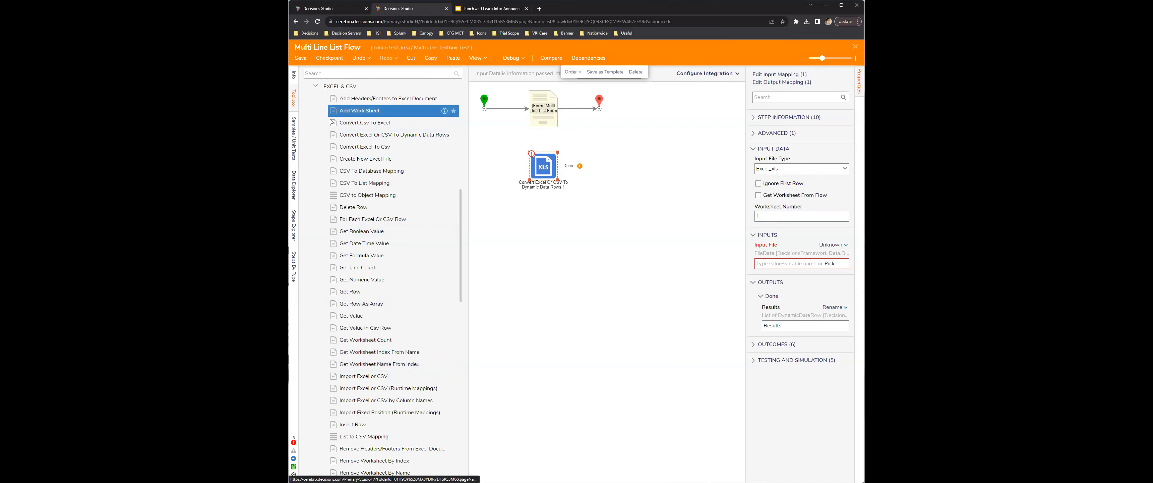
Step: Add a Convert Excel To Csv step, look over its inputs, and align it beneath the dynamic data rows conversion step
drag(374, 148, 550, 231)
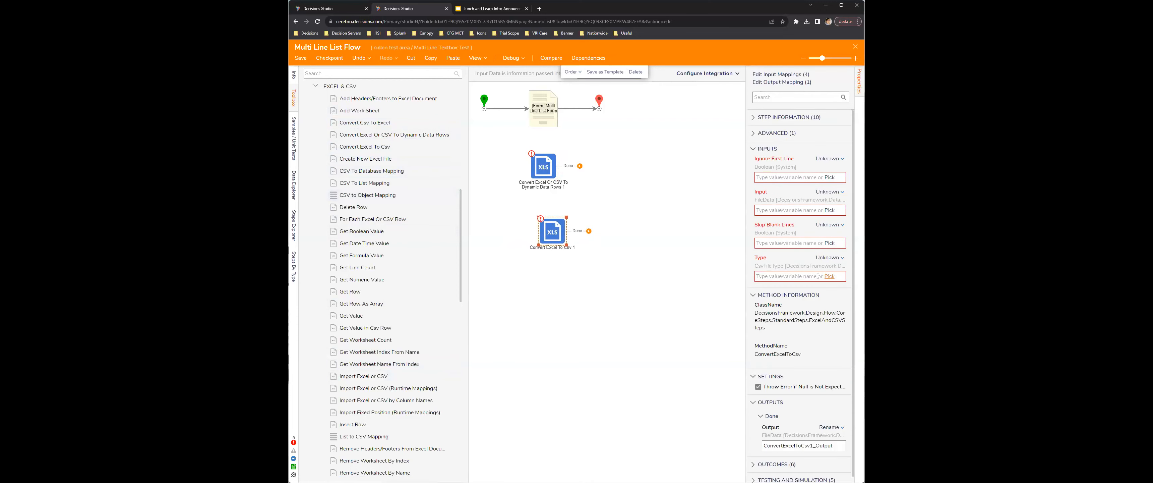
scroll(842, 276, down, 1)
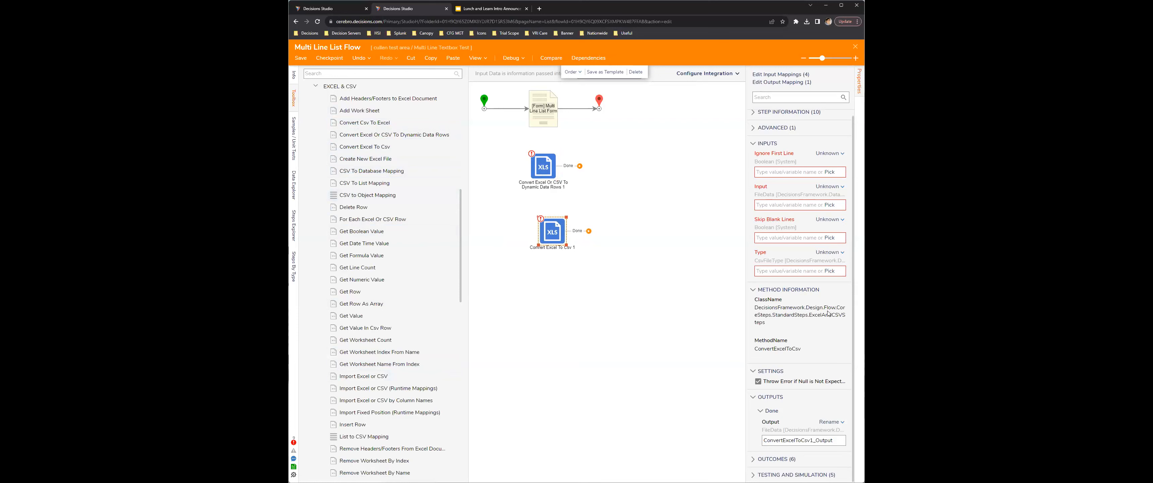
drag(553, 230, 546, 227)
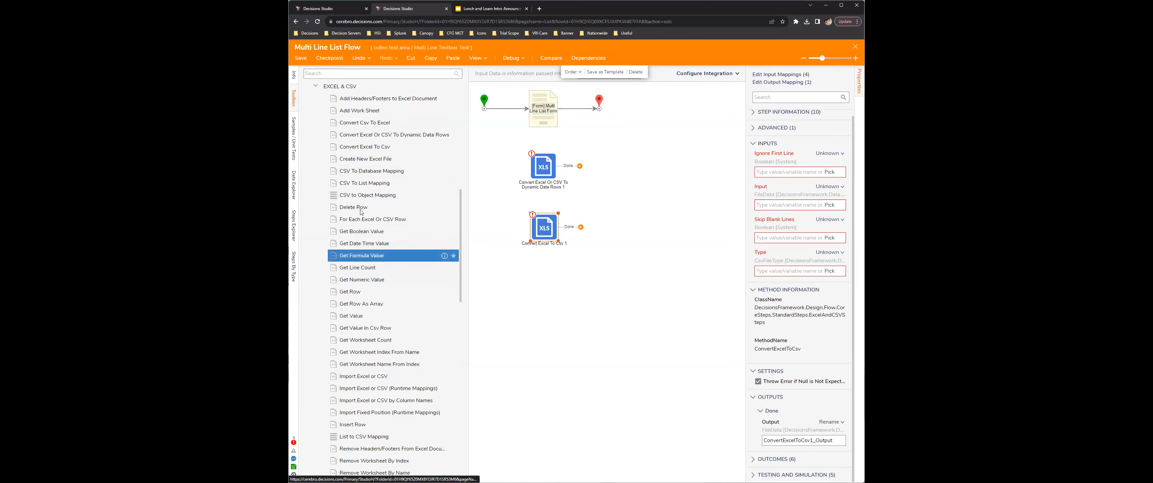
Step: Look through the remaining Excel & CSV steps, including the worksheet, import, cell formatting and value-setting steps
scroll(411, 243, down, 5)
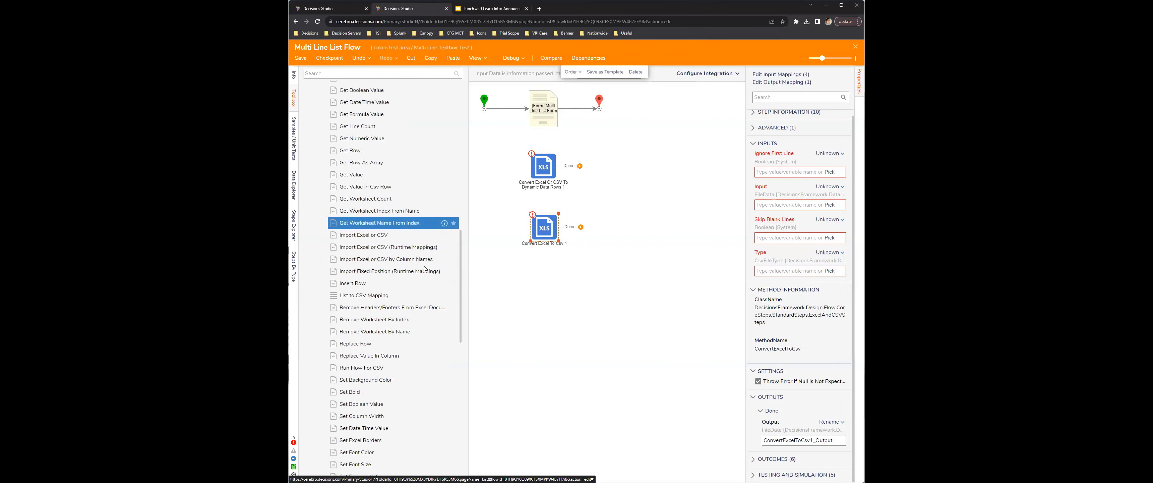
scroll(401, 264, down, 3)
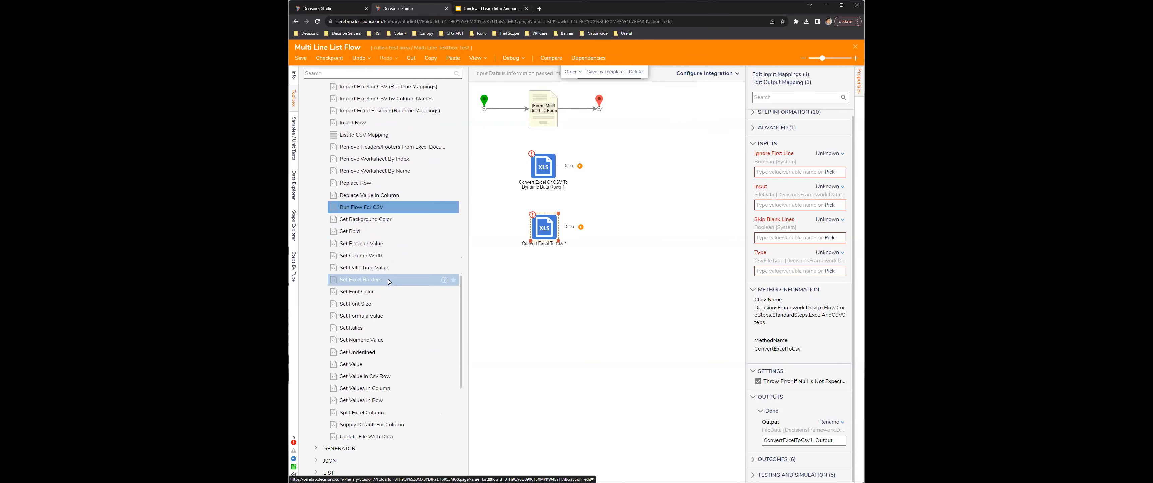
scroll(411, 279, up, 2)
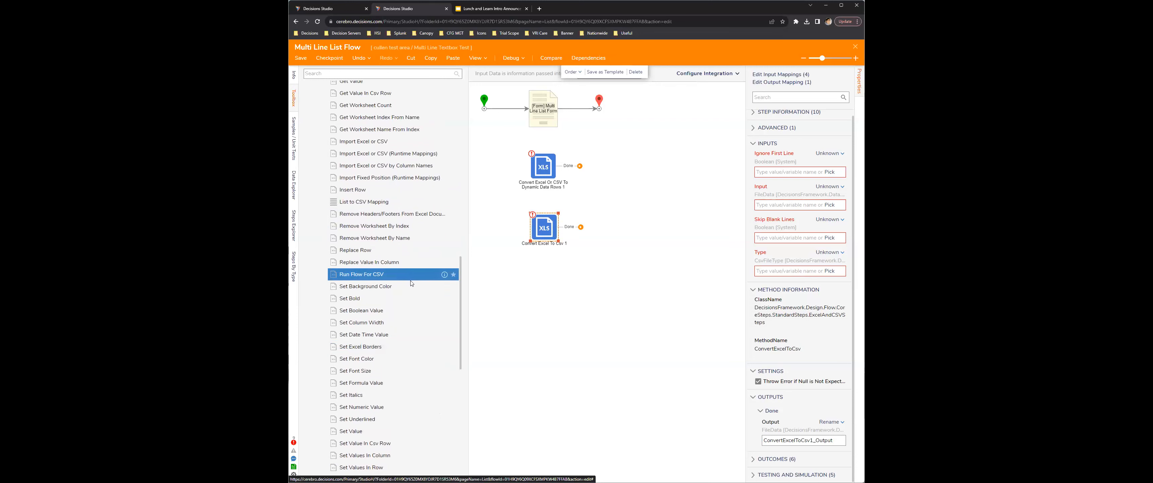
scroll(406, 270, down, 4)
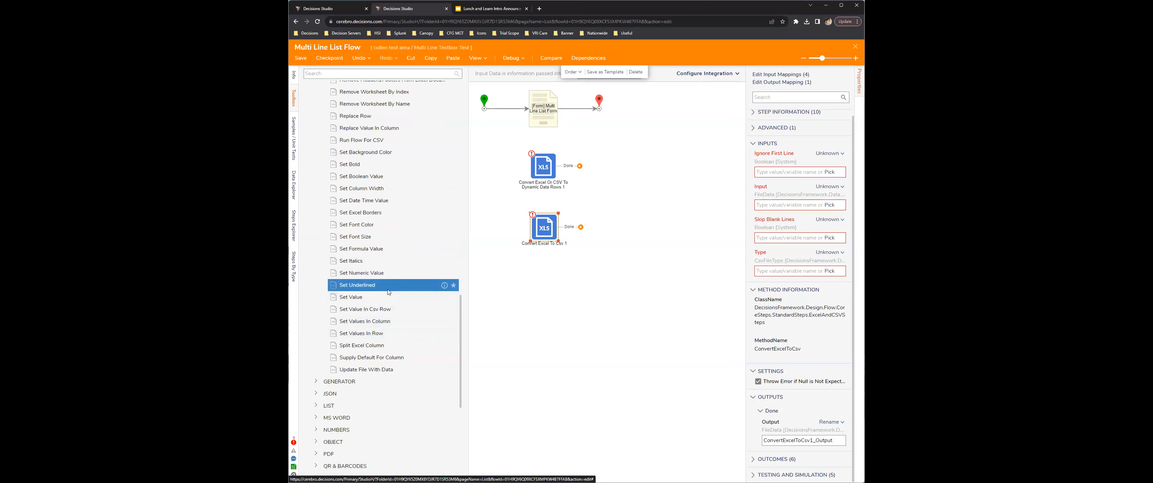
scroll(415, 288, up, 2)
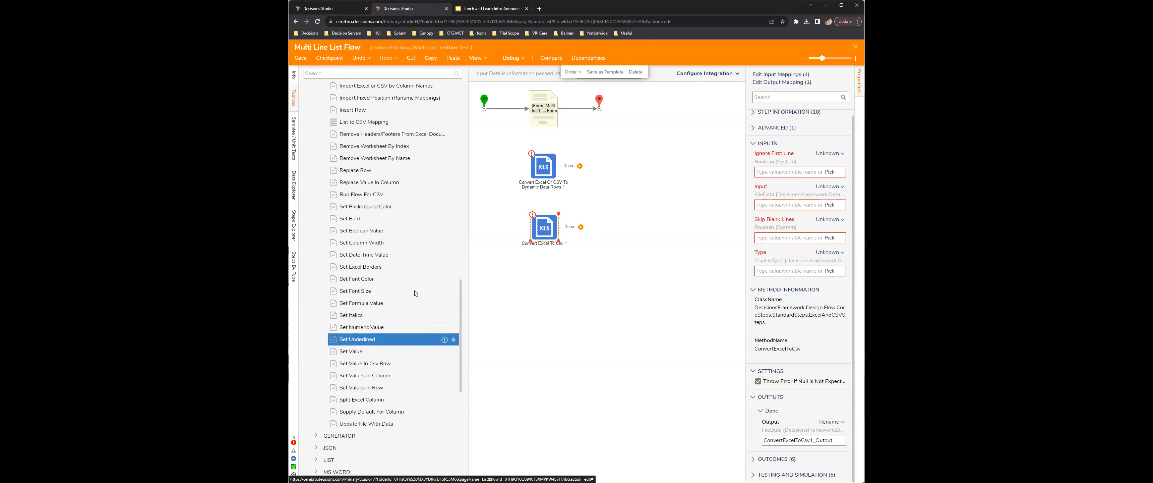
scroll(414, 294, up, 1)
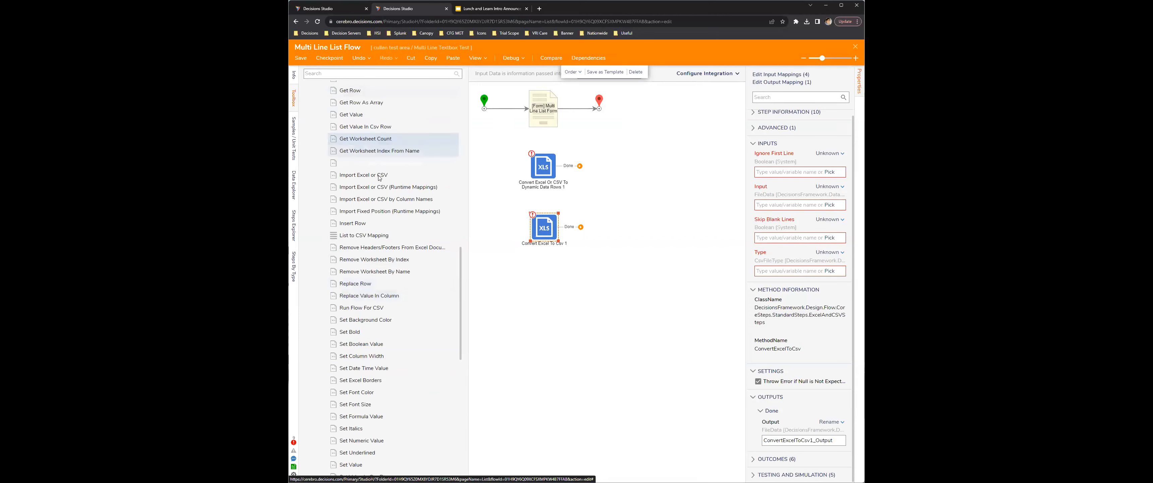
drag(367, 175, 555, 284)
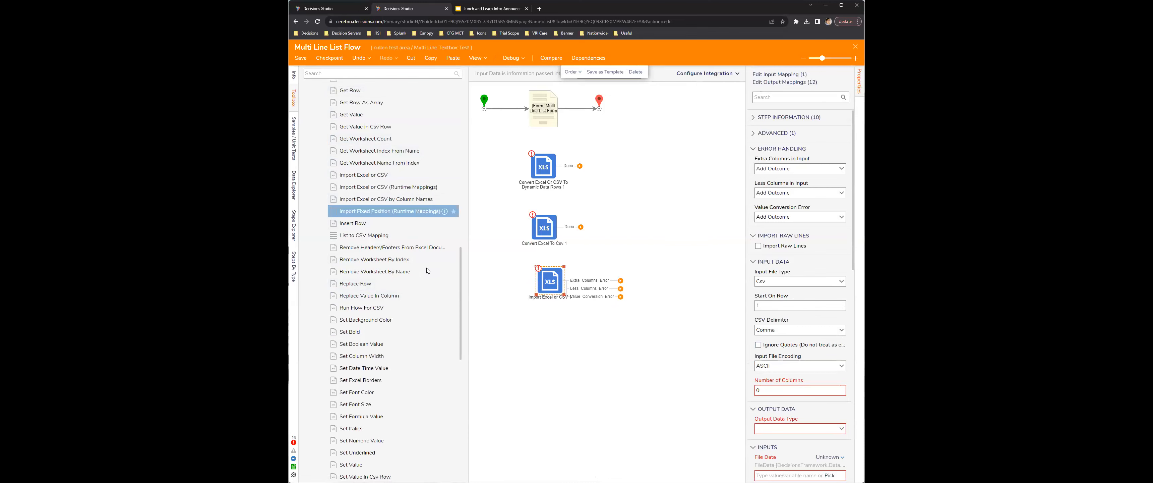
scroll(389, 277, up, 3)
click(550, 283)
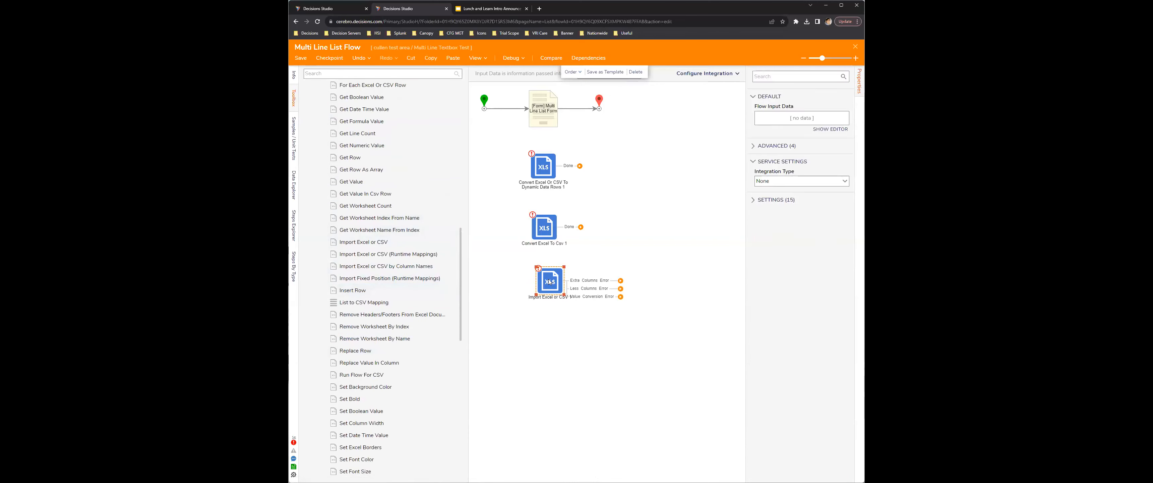
key(Delete)
click(412, 251)
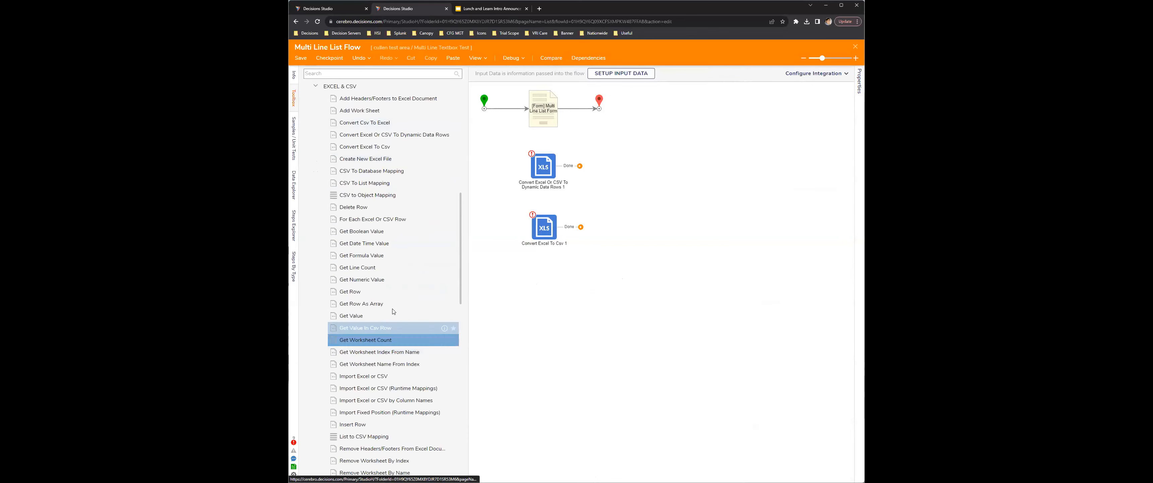
Step: Add a For Each Excel Or CSV Row step below the Convert Excel To Csv step and reroute the start link to it
scroll(421, 302, up, 1)
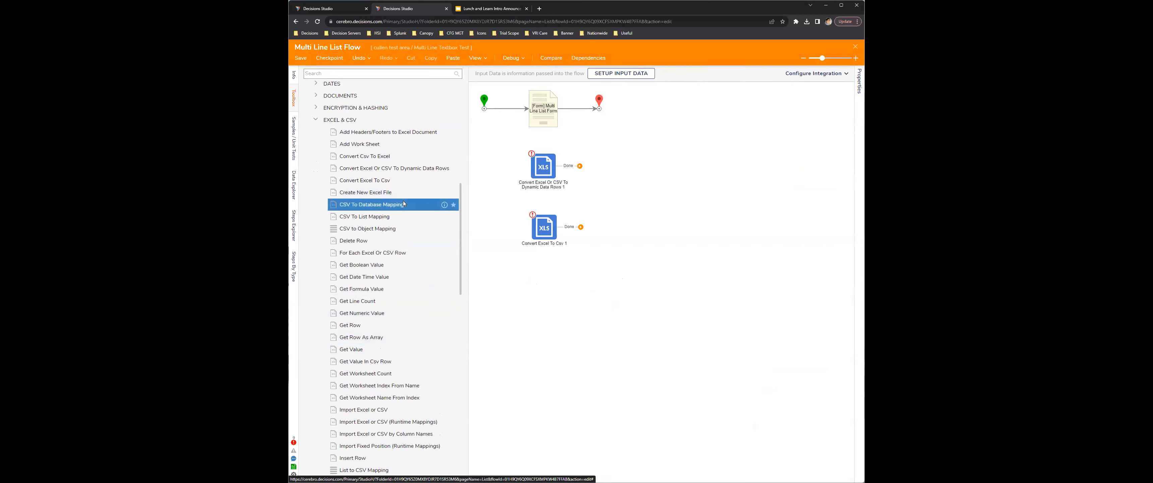
drag(414, 255, 548, 283)
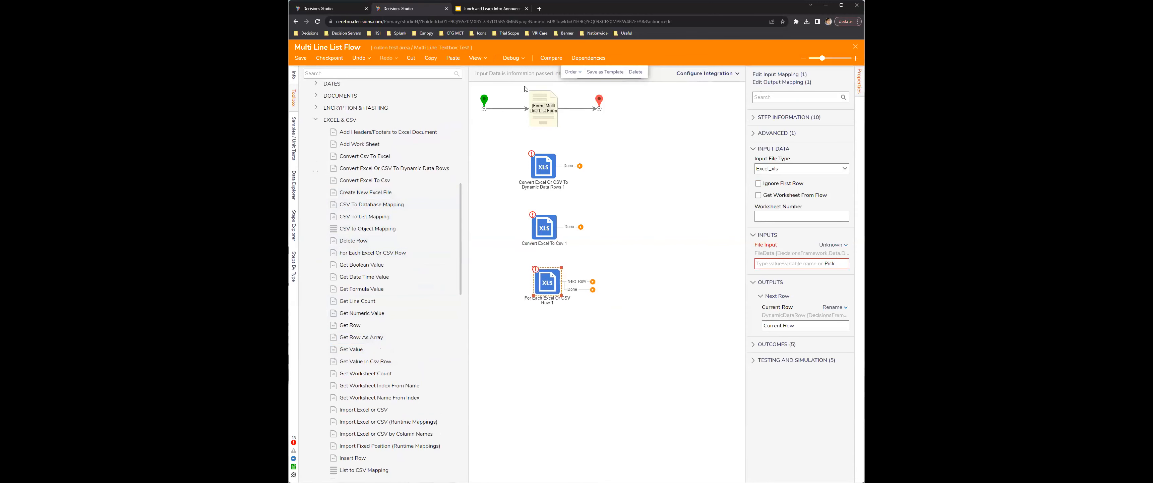
click(523, 109)
click(659, 148)
click(529, 109)
drag(529, 109, 548, 267)
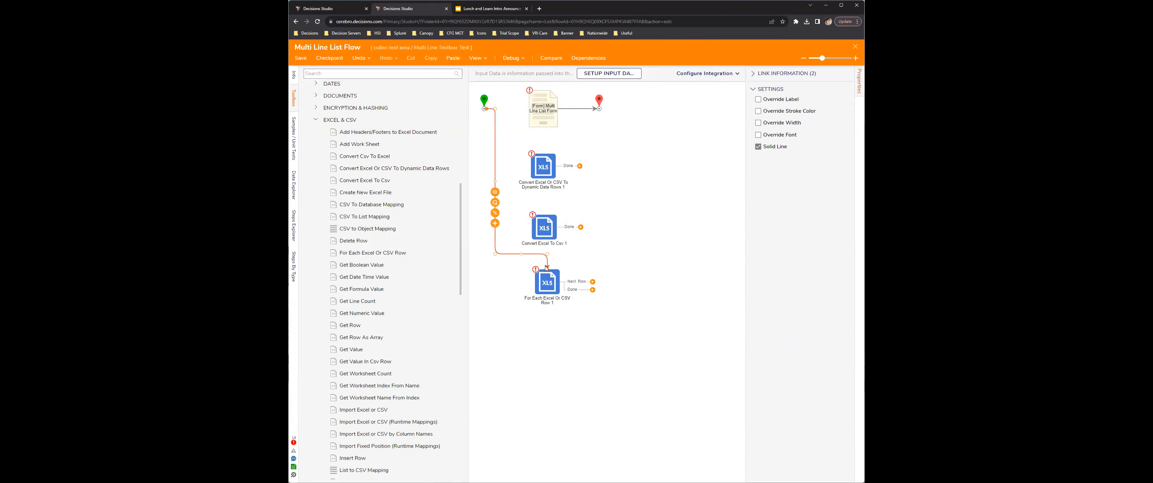
Step: Give the For Each Excel Or CSV Row step the constant file Example.xlsx as File Input and set its worksheet number to 0
click(547, 285)
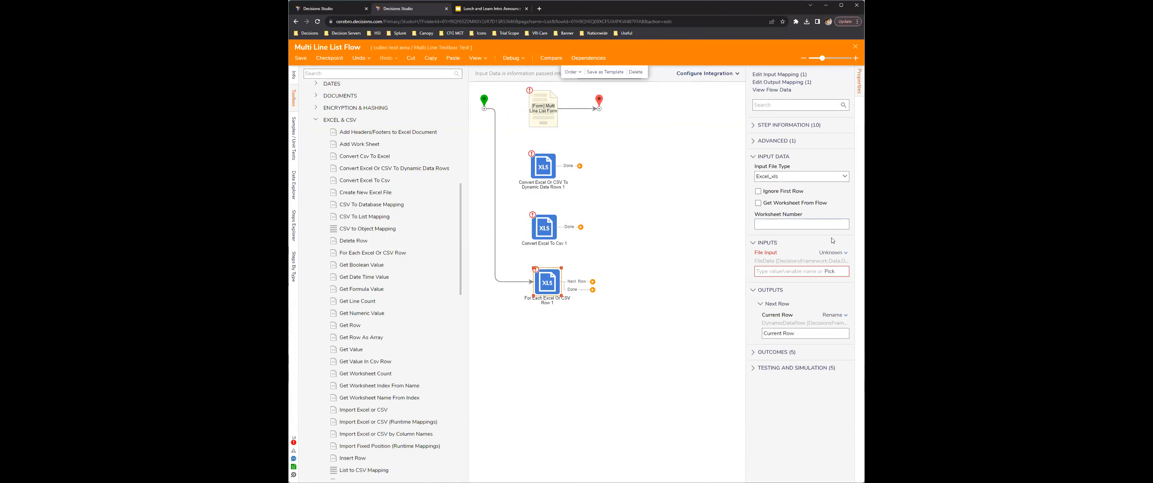
click(832, 253)
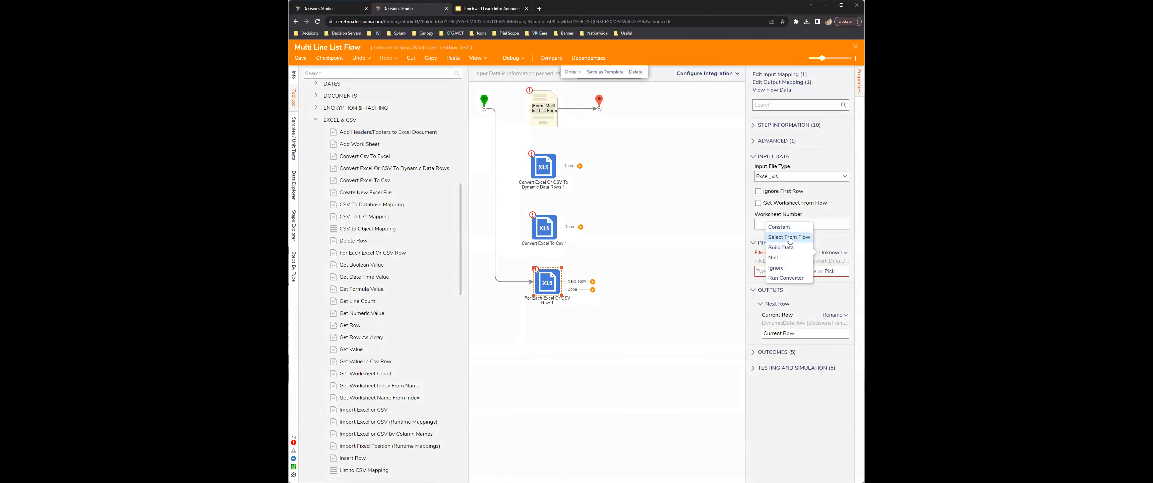
click(789, 238)
click(826, 253)
click(782, 227)
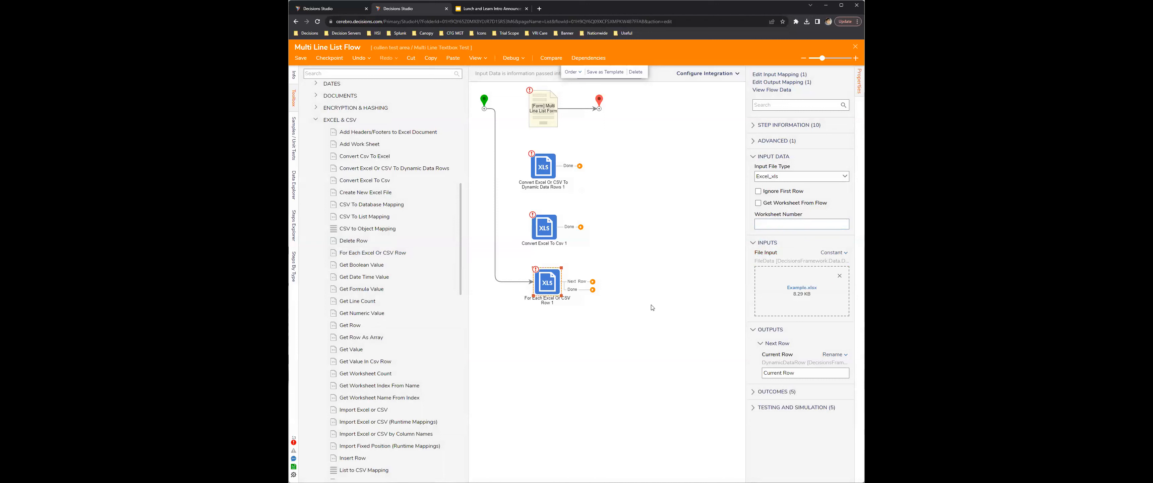
click(807, 228)
click(578, 293)
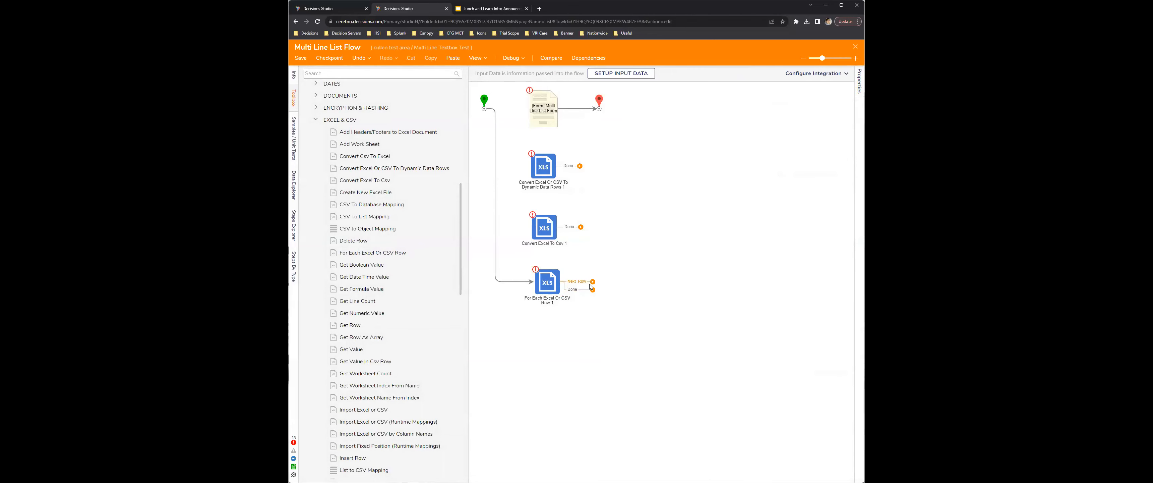
click(544, 287)
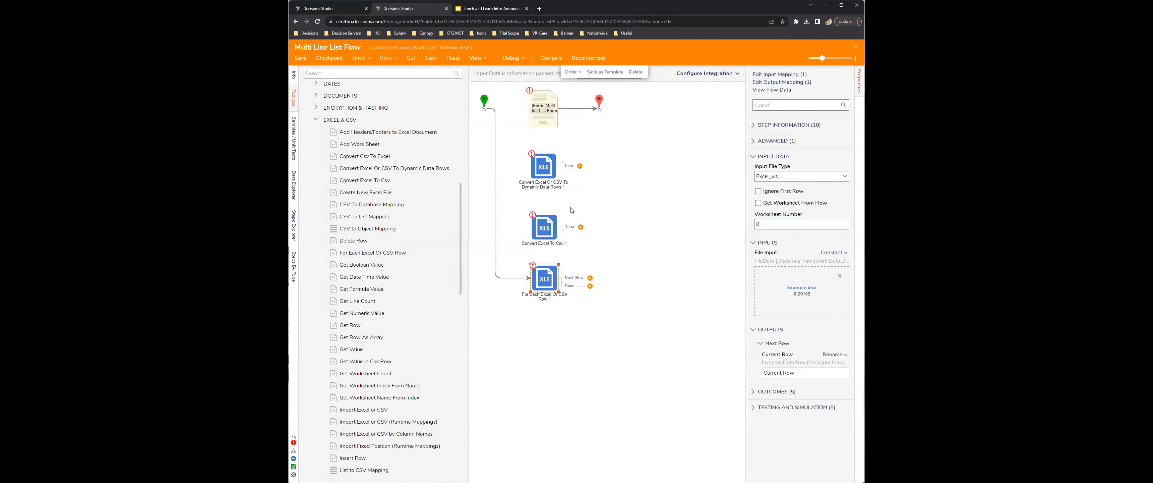
Step: Debug the flow, view the For Each Excel Or CSV Row step's input and output data, and close the debugger
click(510, 58)
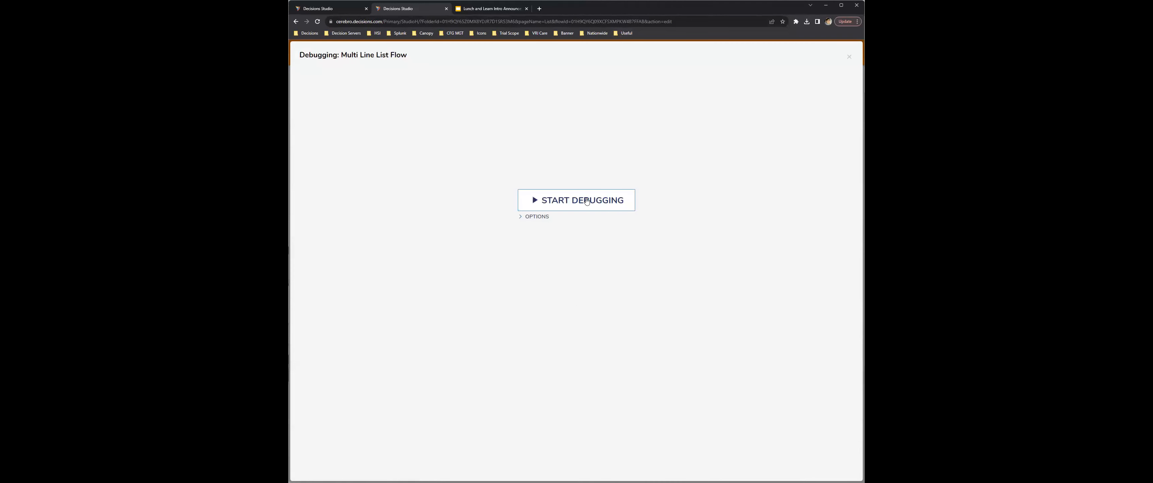
click(587, 201)
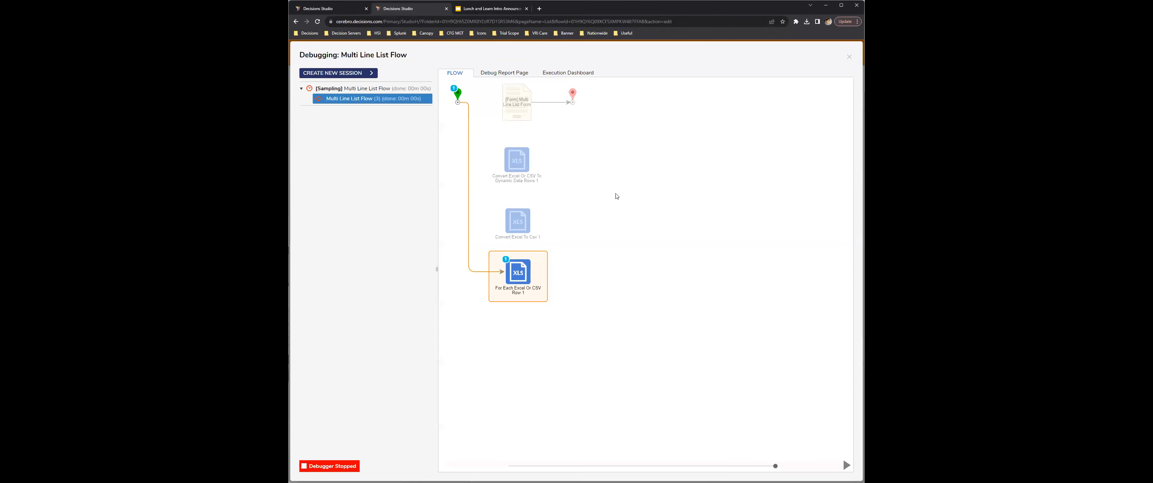
mouse_move(514, 285)
click(600, 282)
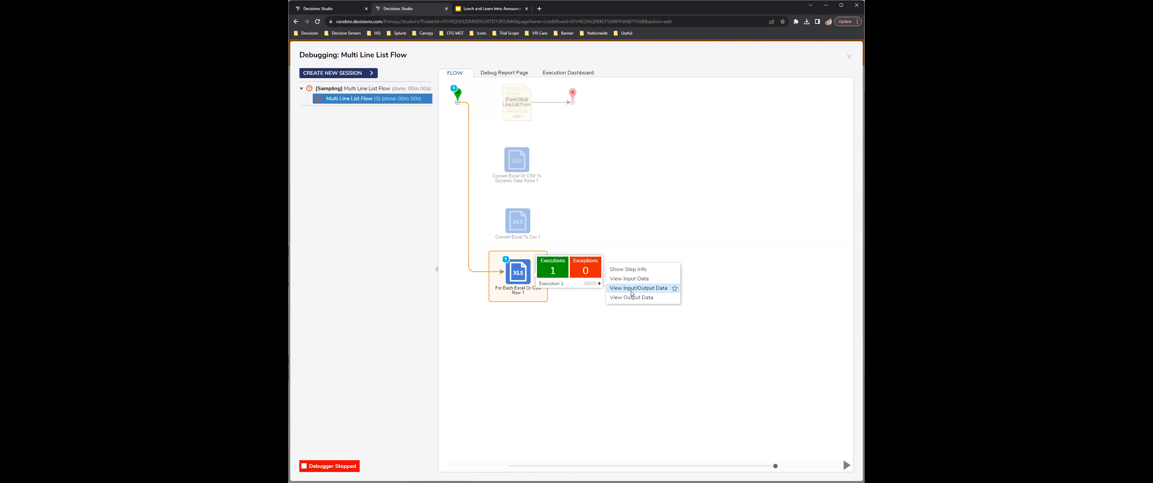
click(632, 289)
scroll(623, 285, down, 1)
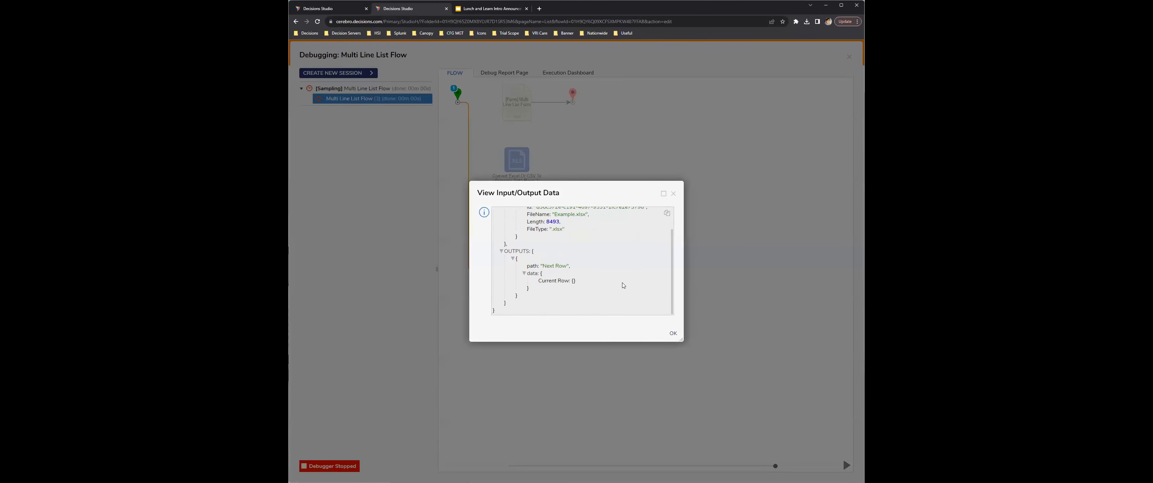
scroll(629, 282, up, 3)
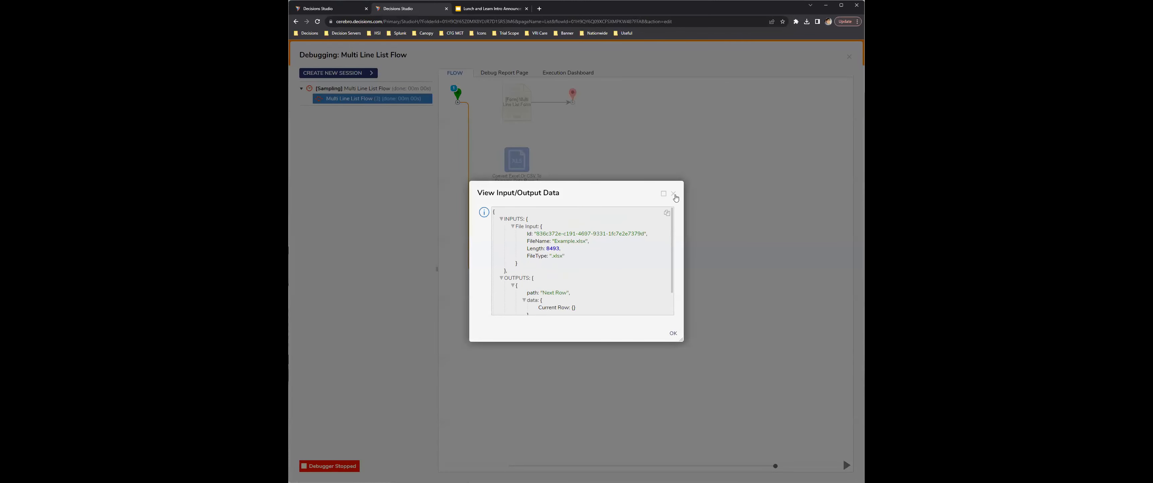
click(673, 193)
click(849, 56)
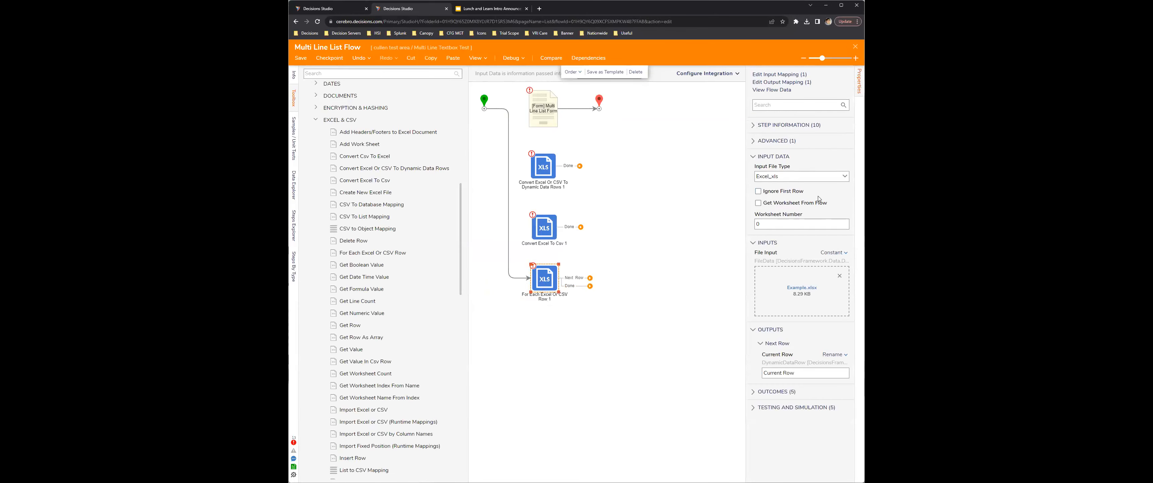
Step: Enable Ignore First Row for the For Each Excel Or CSV Row step and look through the remaining Excel & CSV steps
click(800, 193)
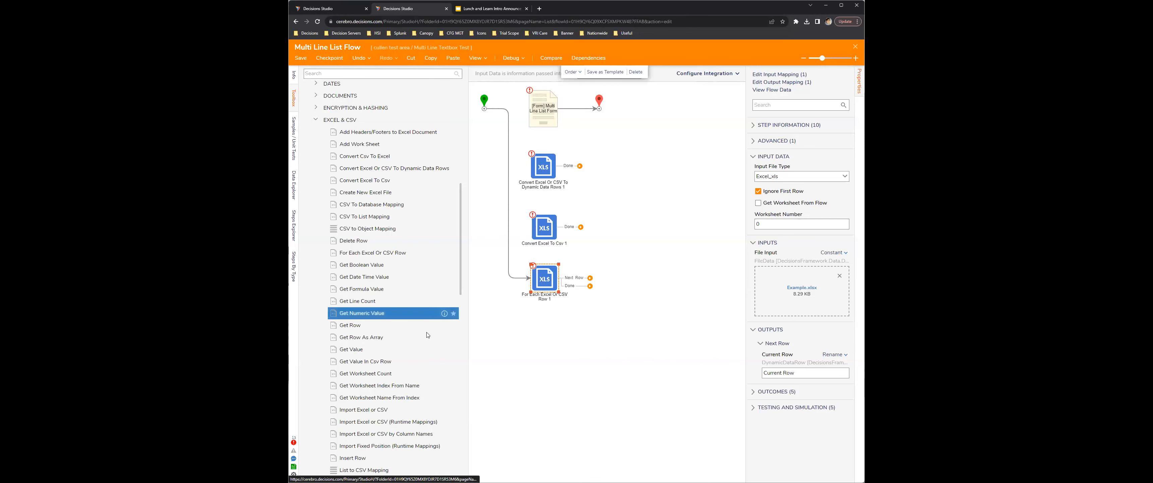
scroll(425, 339, down, 3)
scroll(423, 323, down, 3)
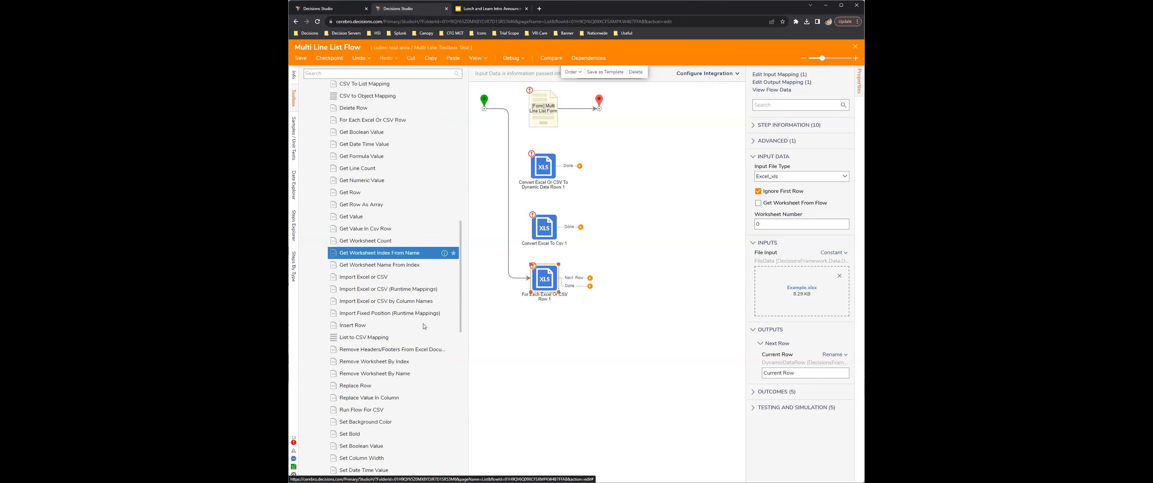
scroll(412, 307, down, 10)
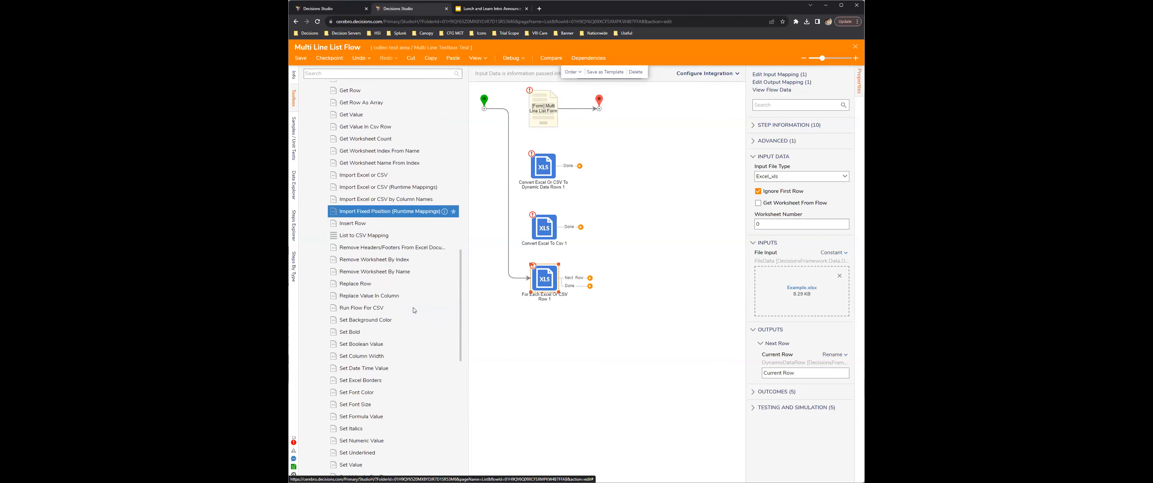
scroll(412, 320, up, 15)
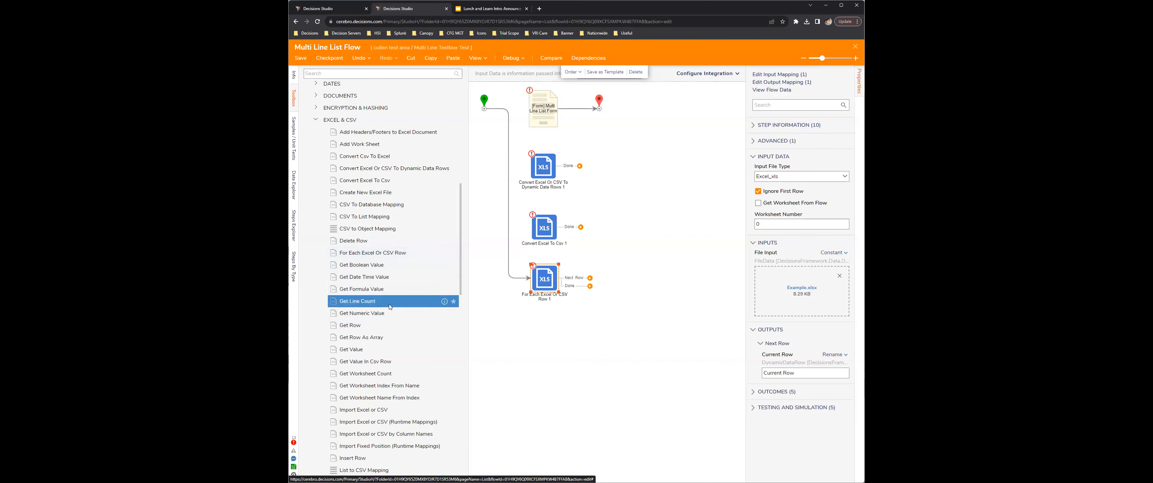
scroll(390, 305, down, 2)
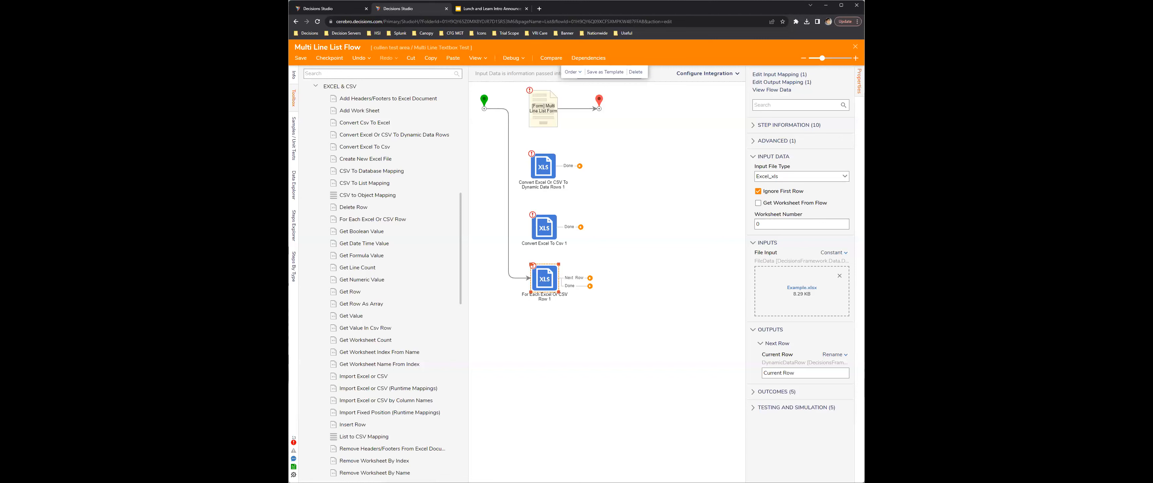
Step: Add a Create Data step below the For Each Excel Or CSV Row step and reroute the start link to it
click(340, 86)
scroll(383, 196, up, 6)
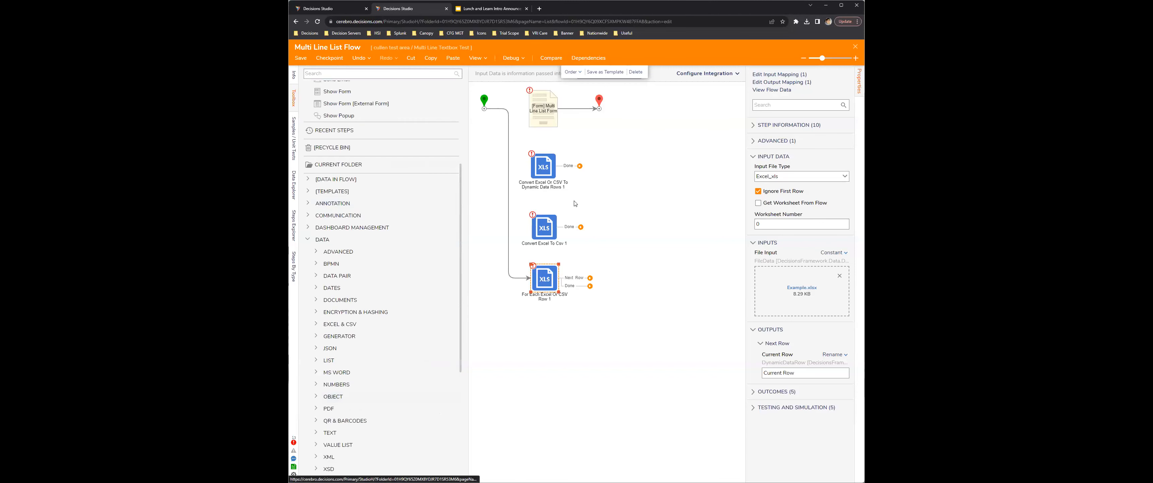
scroll(401, 188, up, 4)
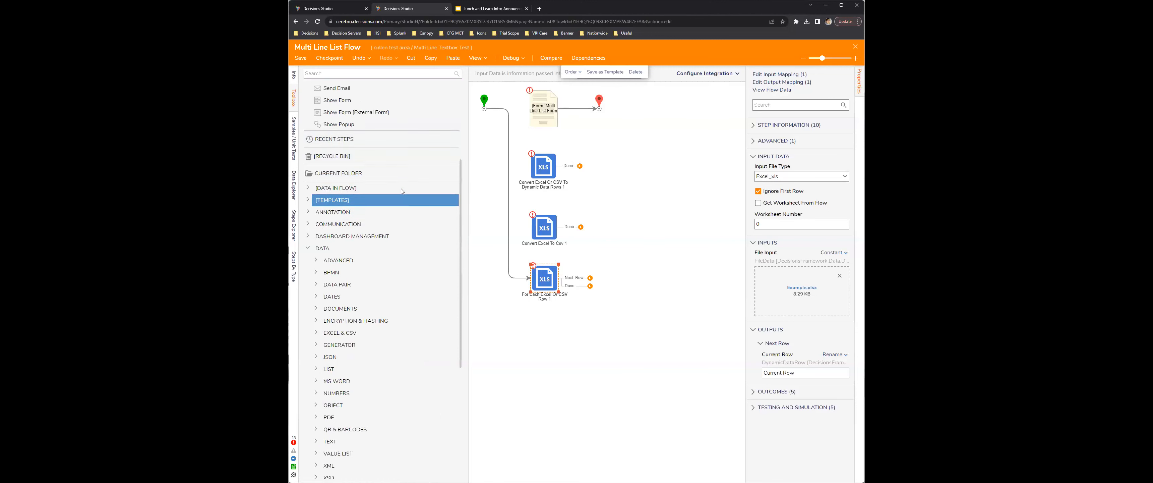
drag(373, 140, 548, 361)
click(530, 279)
drag(531, 282, 550, 340)
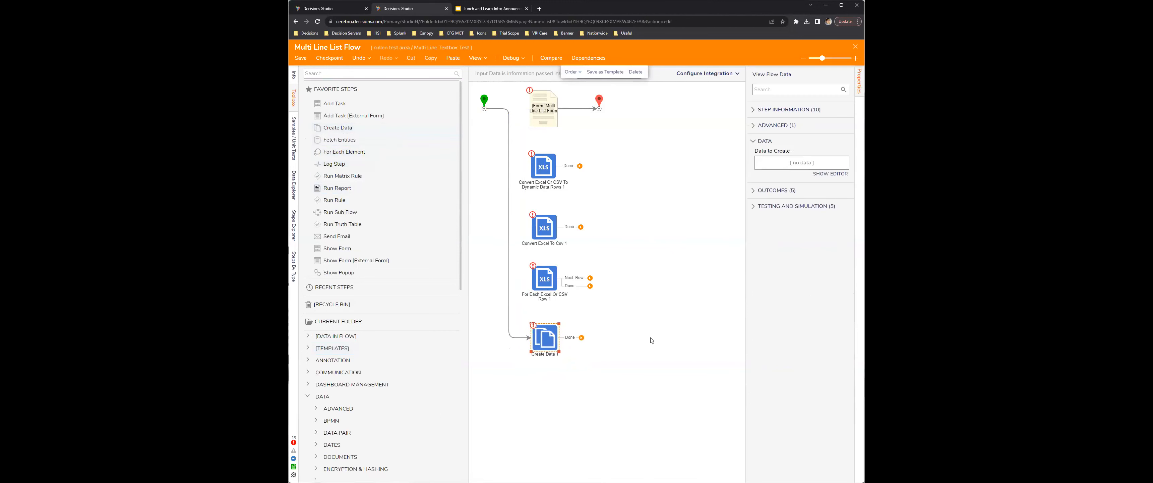
Step: Define a data item named FR of type FileReference in the Create Data step's Data to Create editor
click(831, 173)
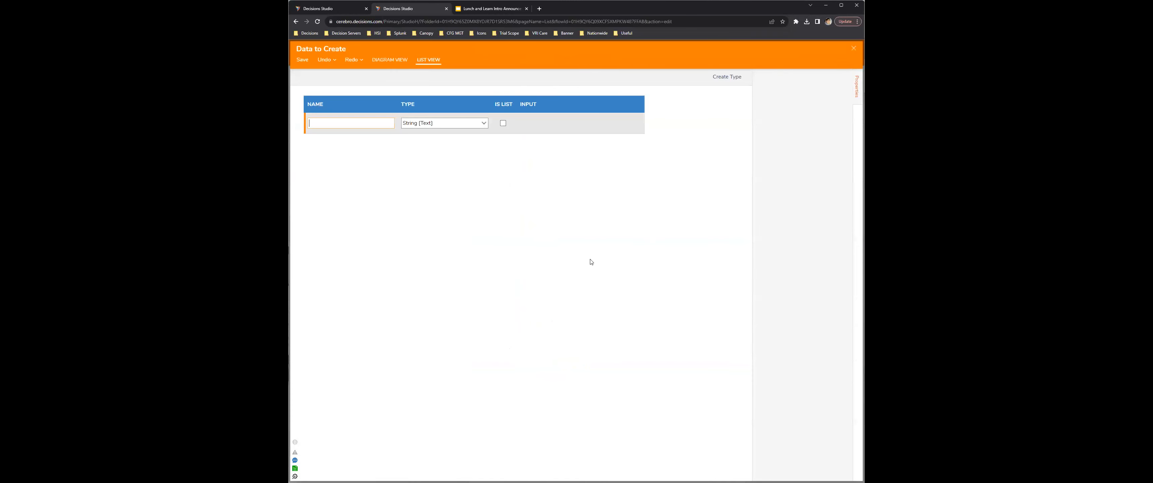
click(481, 124)
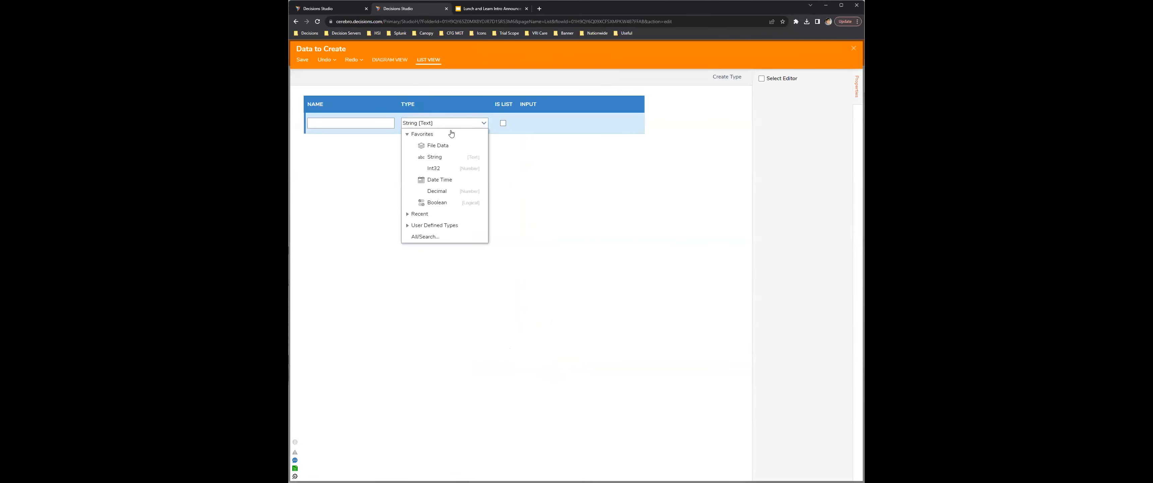
click(426, 236)
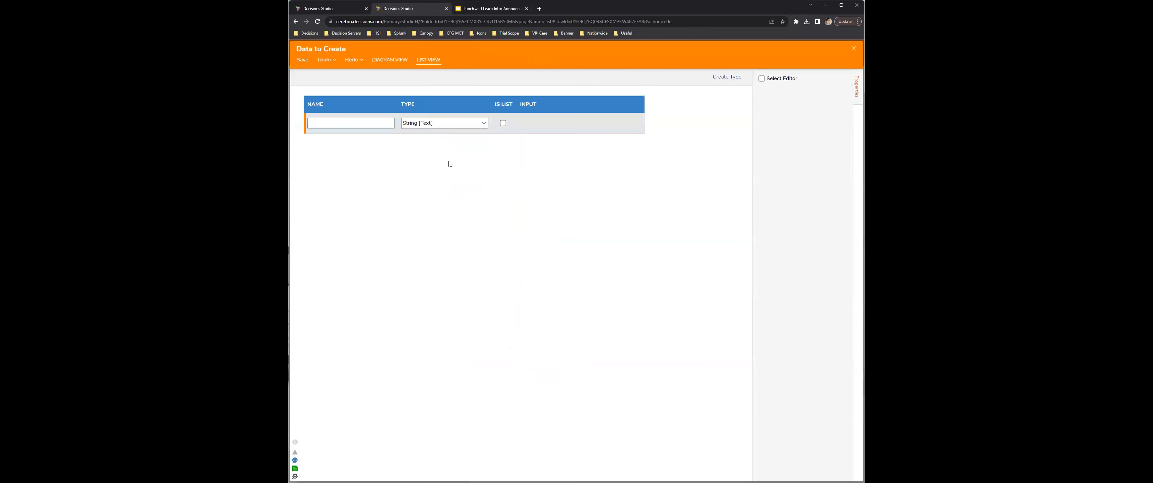
text(Fil)
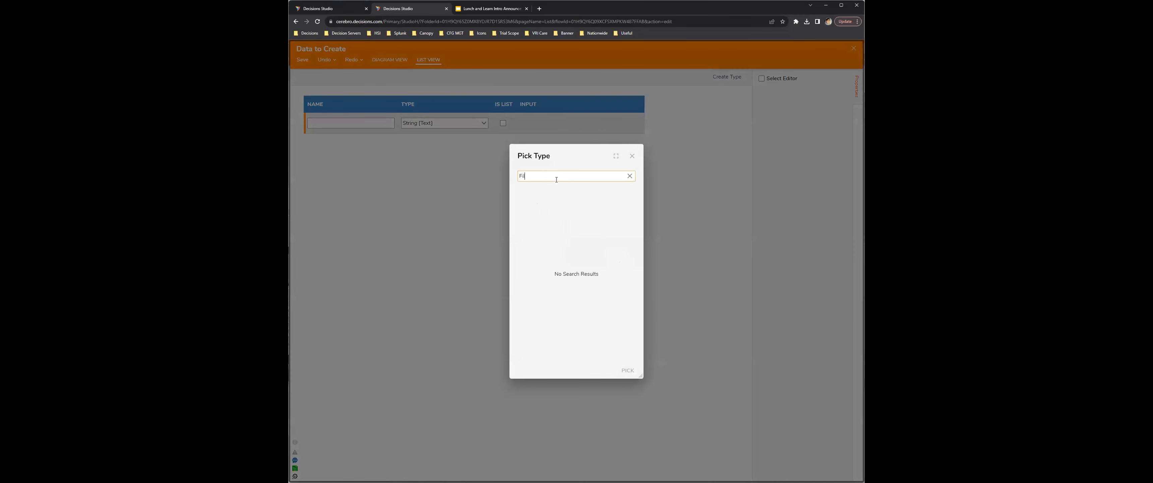
text(eR)
key(BackSpace)
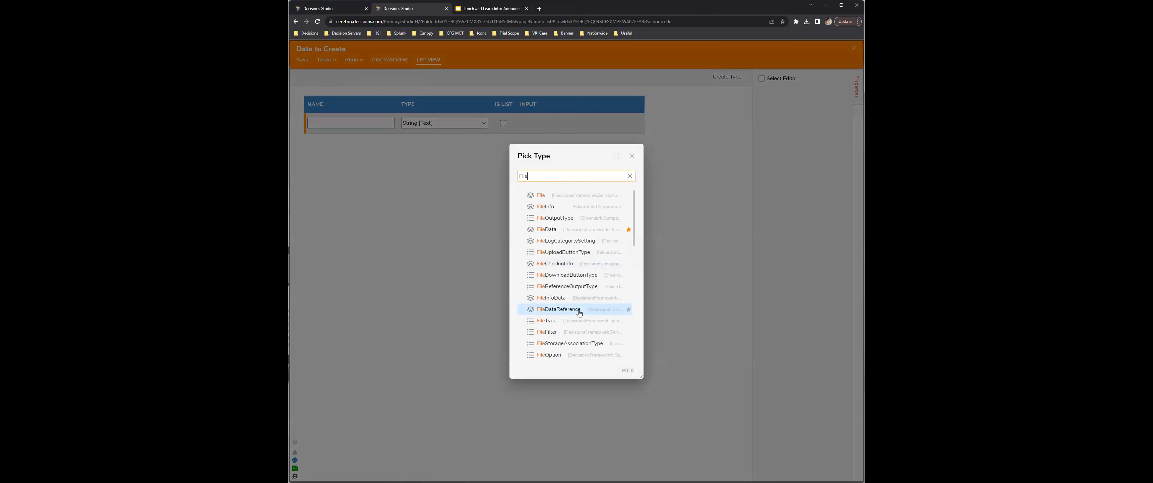
scroll(600, 285, down, 3)
scroll(599, 286, down, 1)
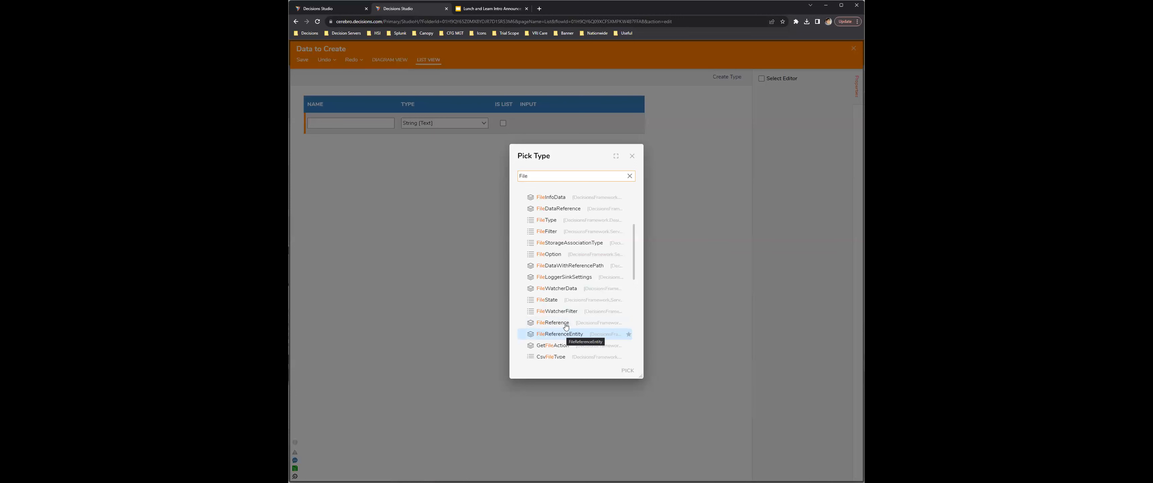
click(566, 326)
click(627, 369)
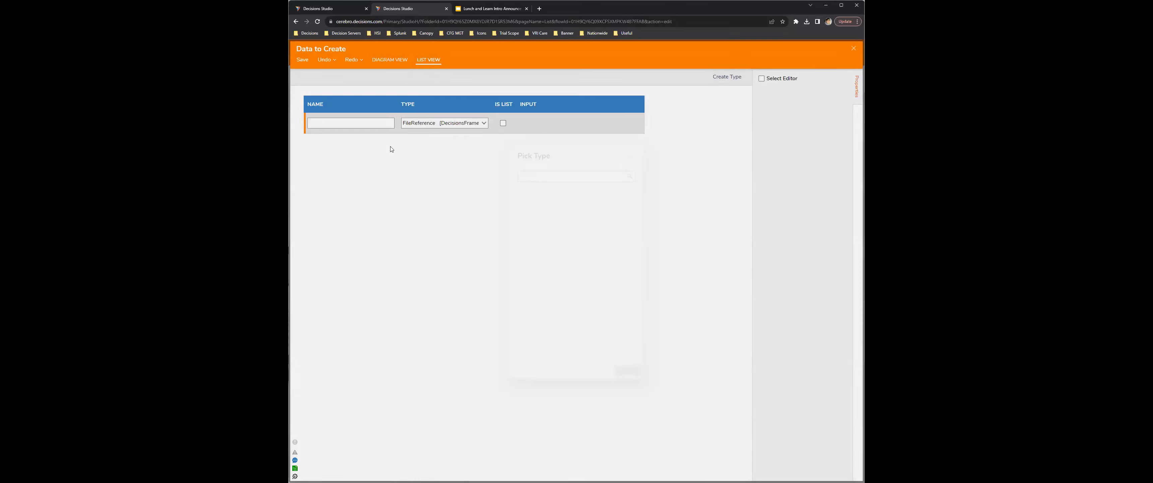
click(378, 121)
text(FR)
Step: Add a second data item named FRE of type FileReferenceEntity and save the data to create
click(349, 144)
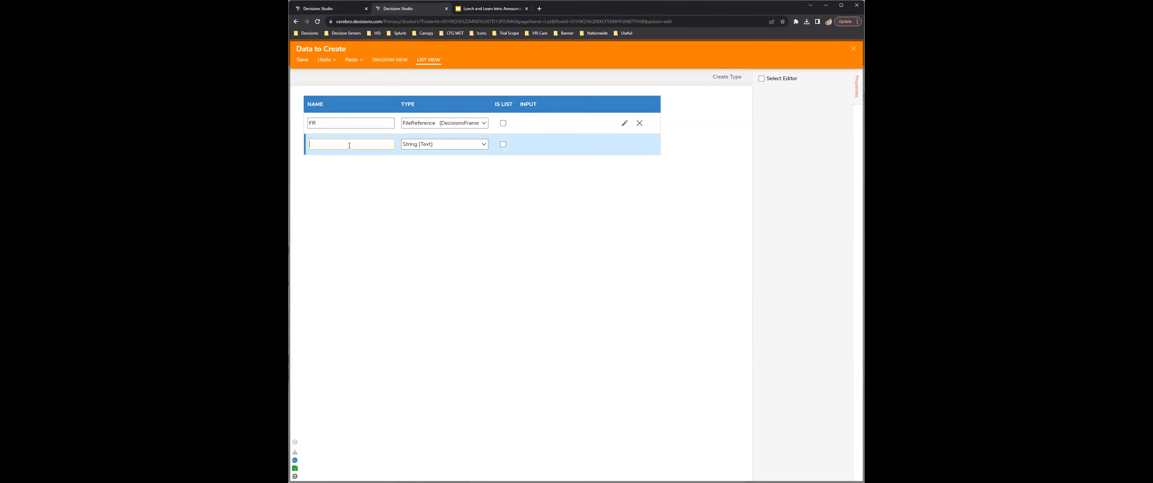
click(483, 144)
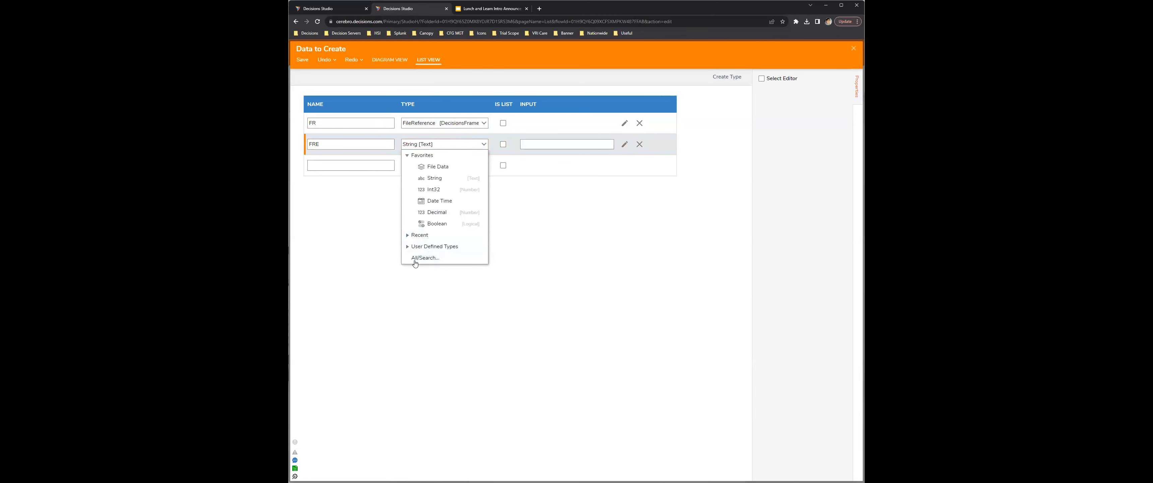
click(426, 257)
click(538, 172)
text(File)
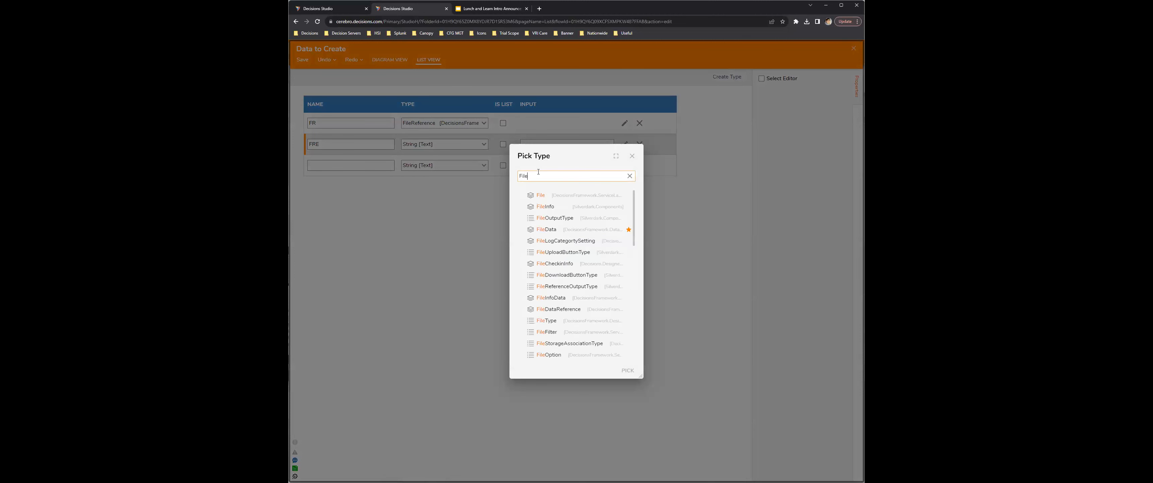
scroll(601, 326, down, 3)
click(581, 300)
click(302, 61)
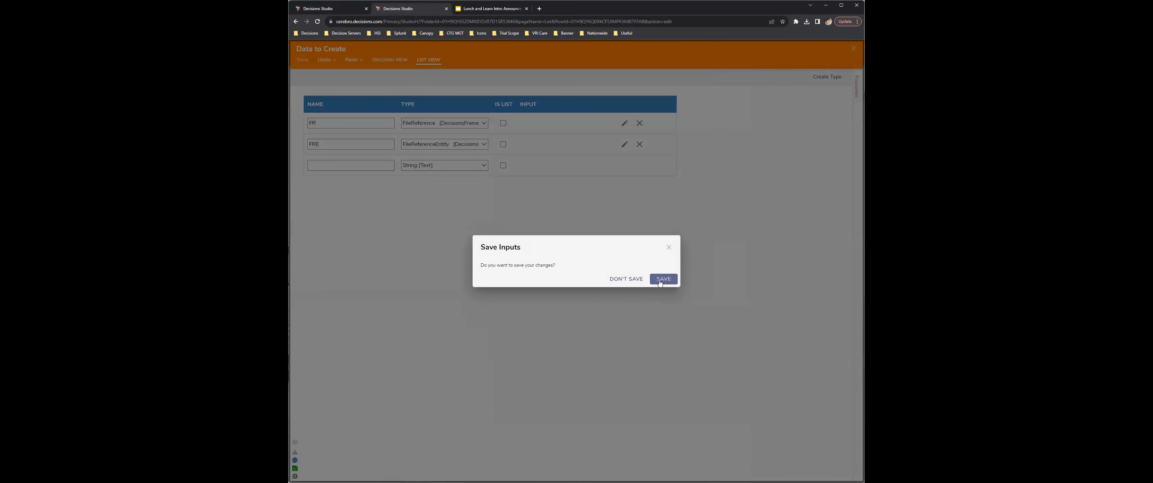
click(663, 279)
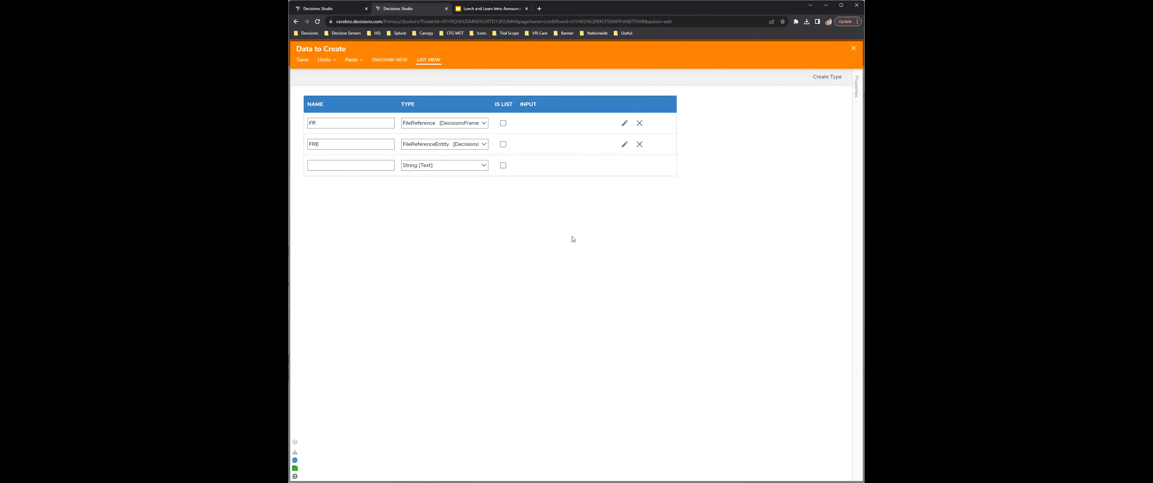
Step: Set the FR and FRE inputs of the Create Data step to Build Data
click(547, 339)
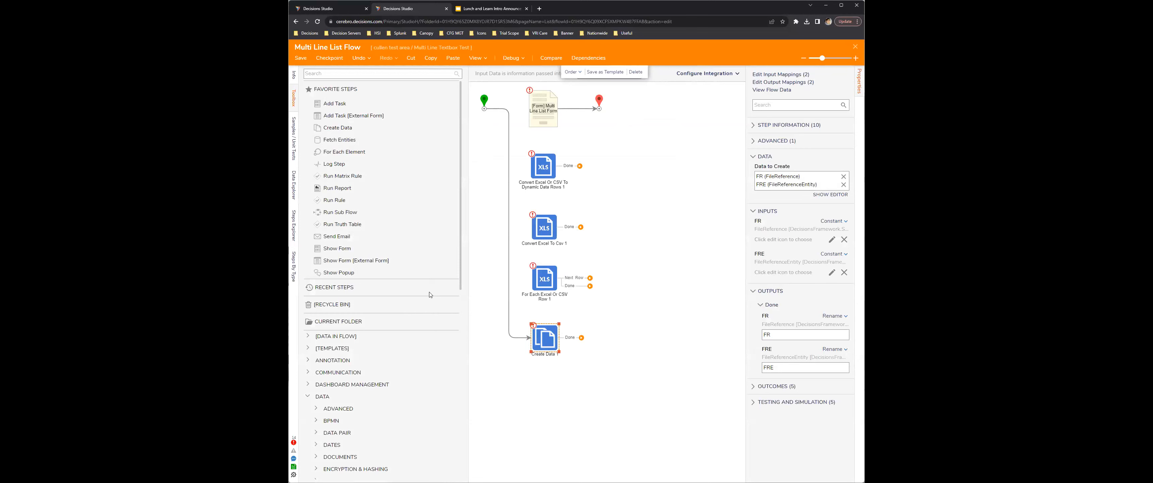
click(833, 221)
click(790, 212)
scroll(832, 296, down, 1)
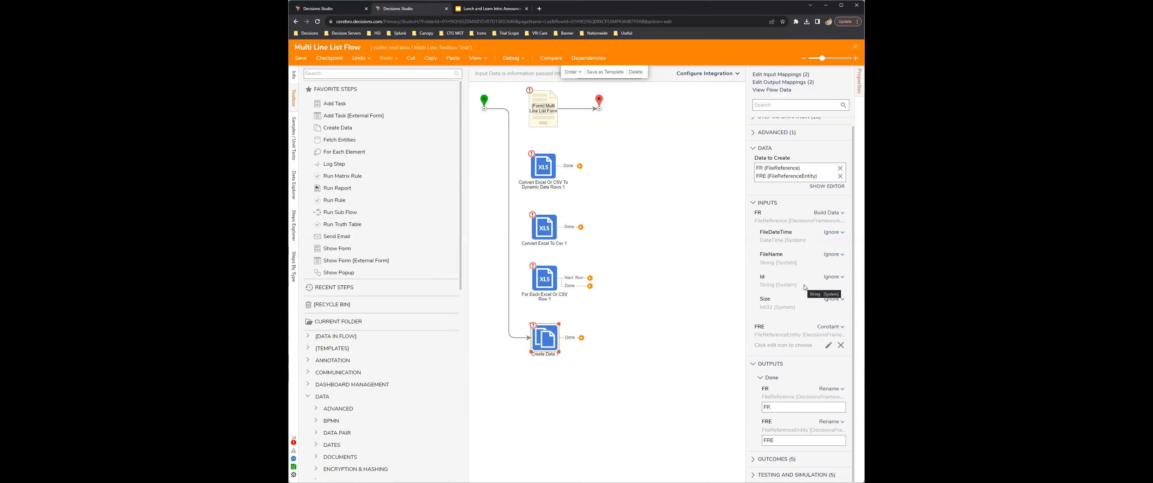
click(833, 298)
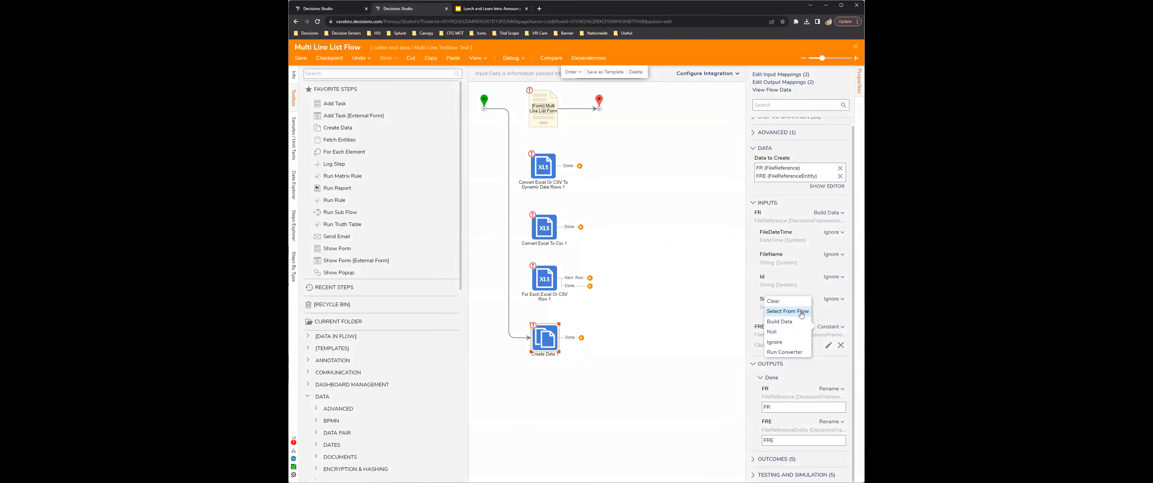
click(795, 321)
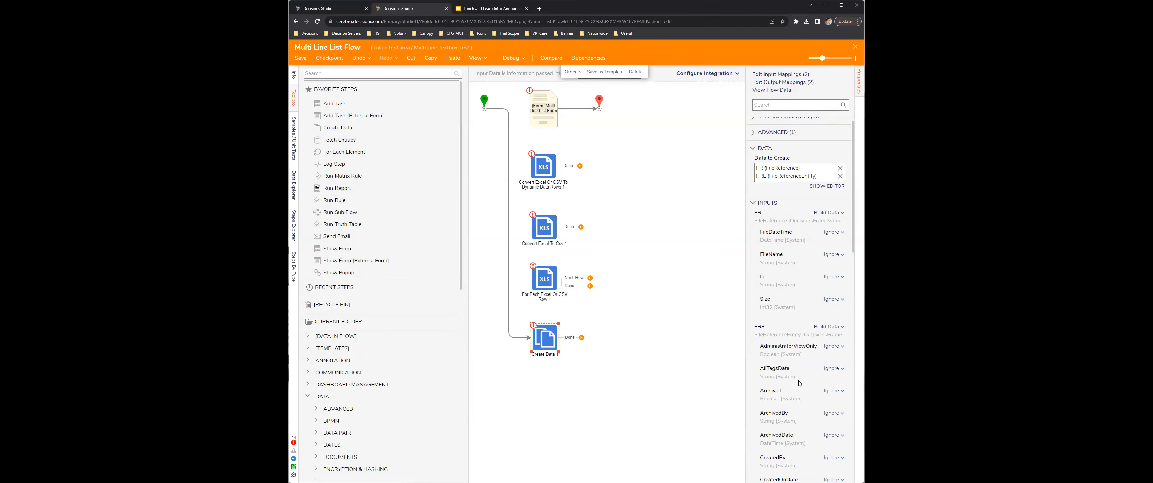
Step: Look through the fields of the FRE input to see what a FileReferenceEntity contains
scroll(799, 383, down, 4)
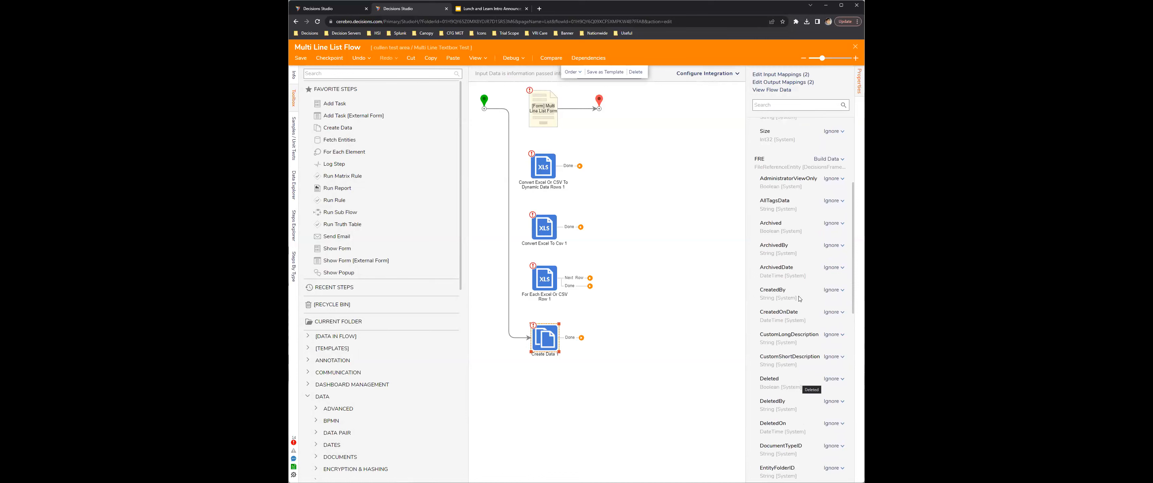
scroll(808, 351, down, 3)
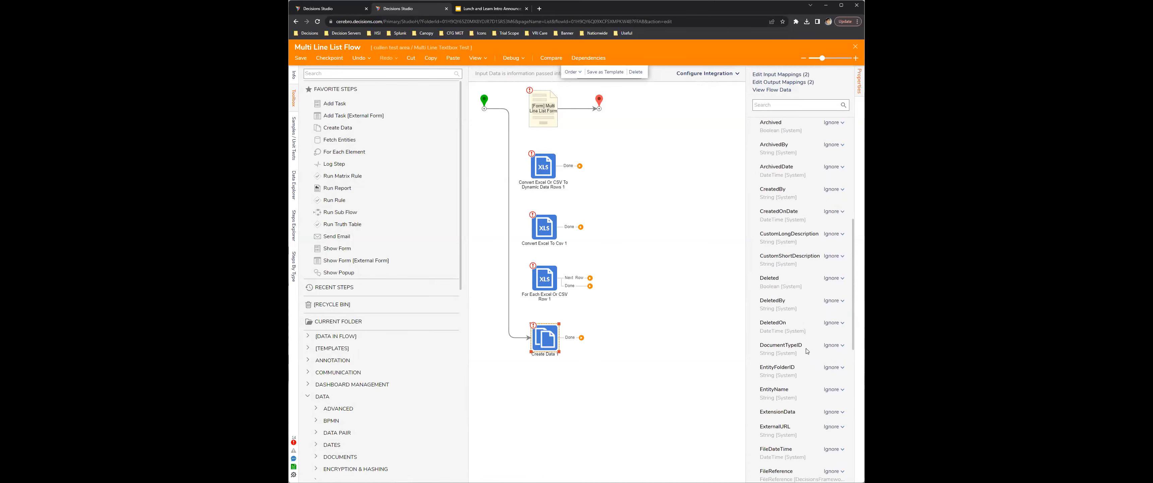
scroll(808, 350, down, 1)
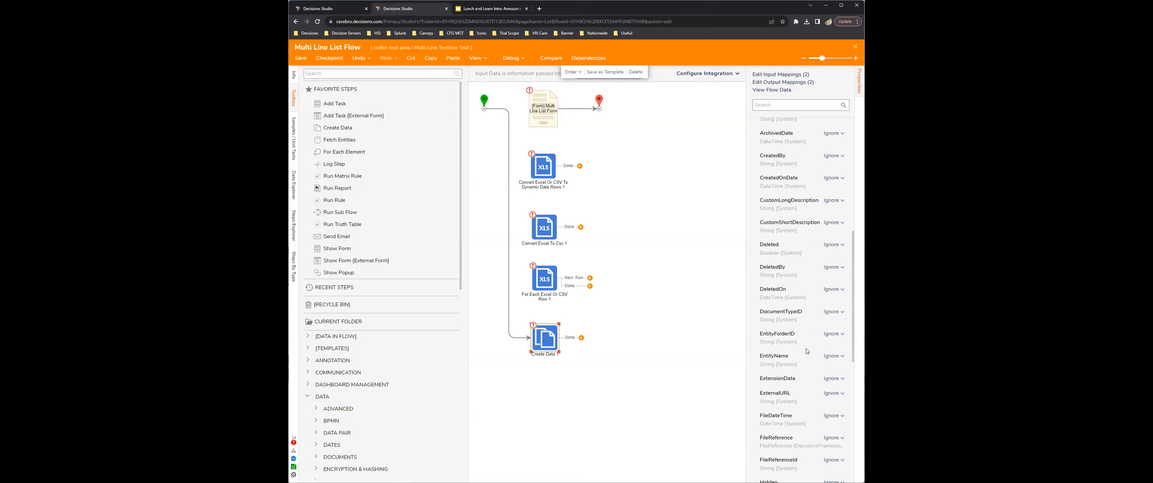
scroll(810, 362, down, 7)
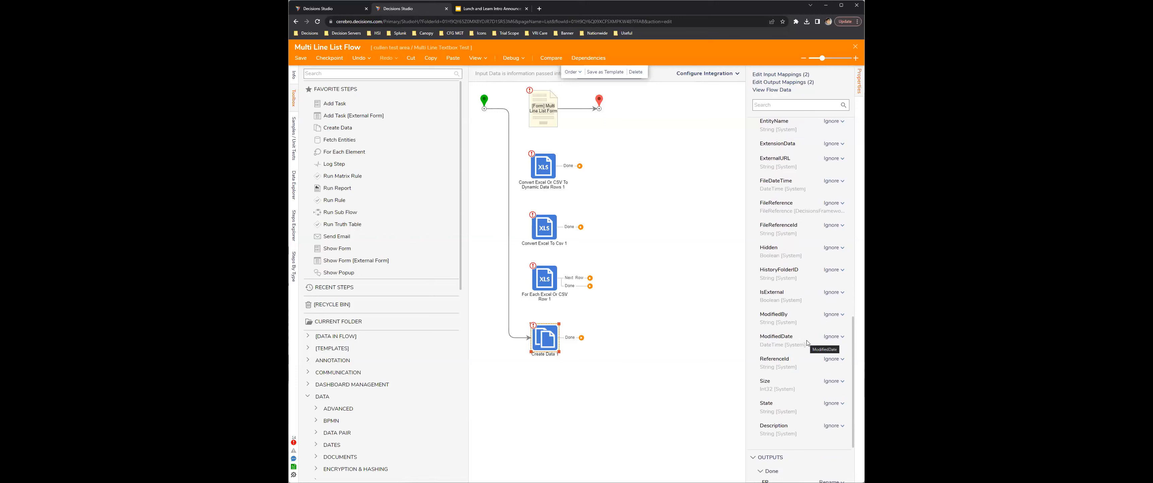
scroll(809, 342, up, 1)
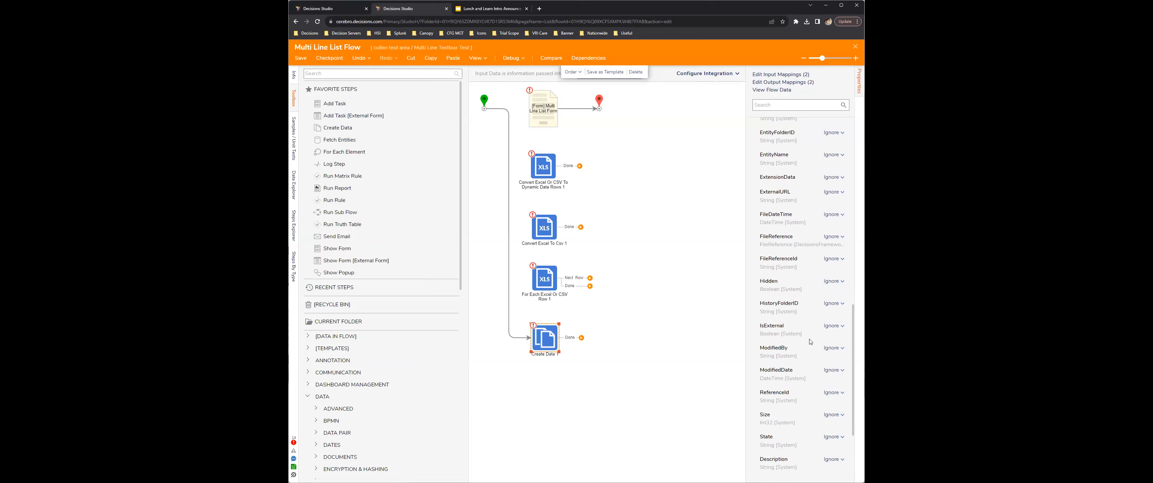
scroll(818, 390, down, 1)
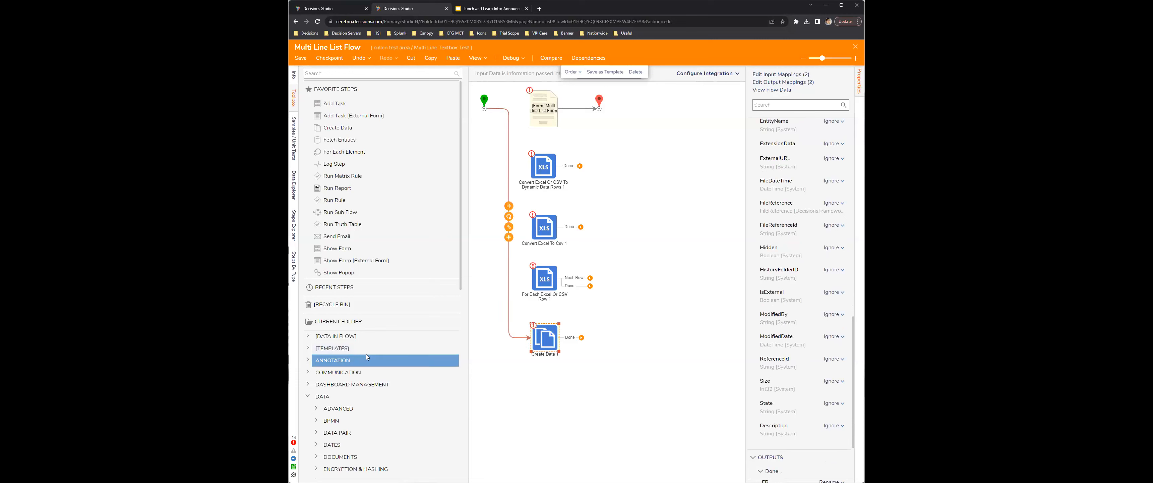
Step: Look through the Data step categories and view the steps in the Documents category
scroll(366, 355, down, 5)
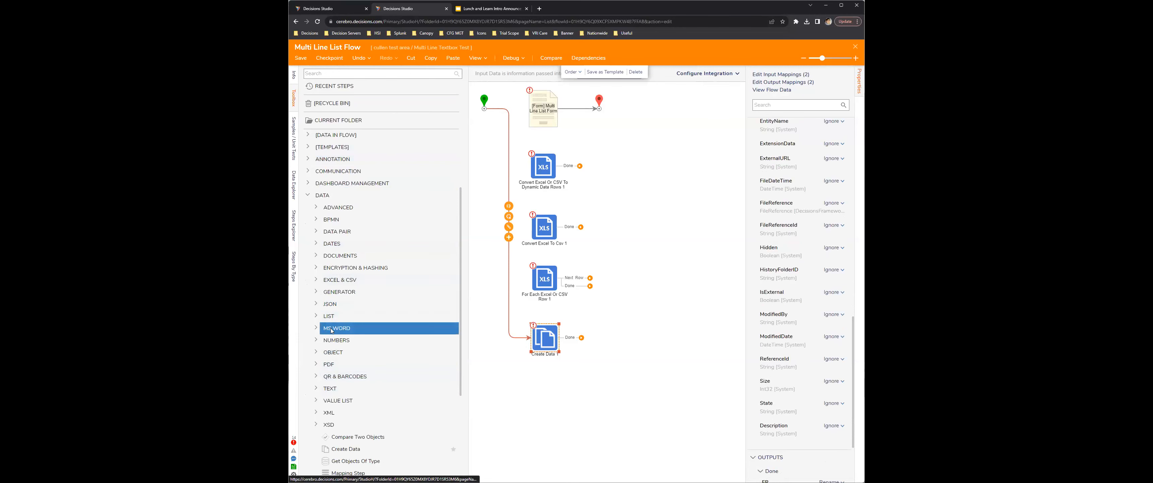
click(334, 200)
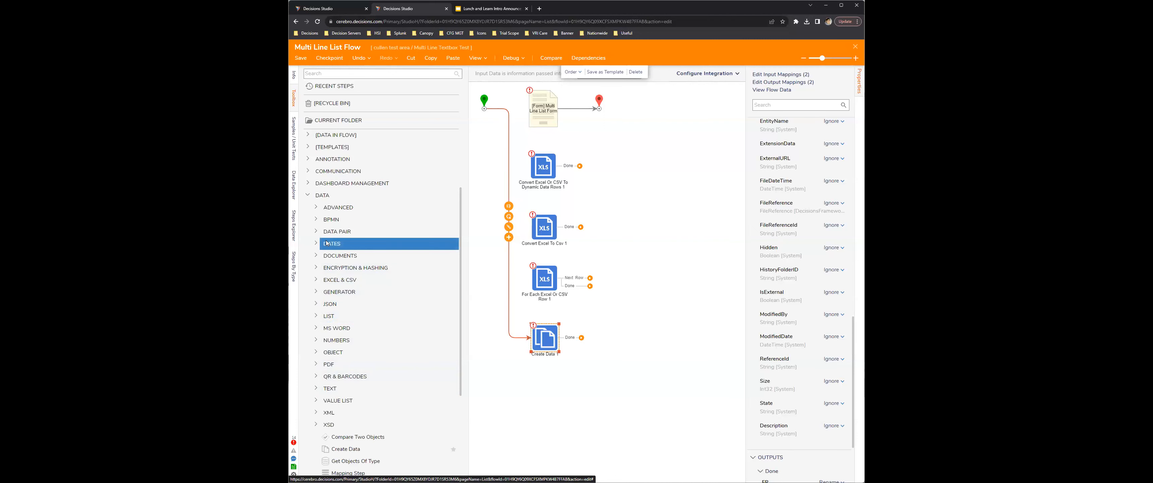
click(315, 255)
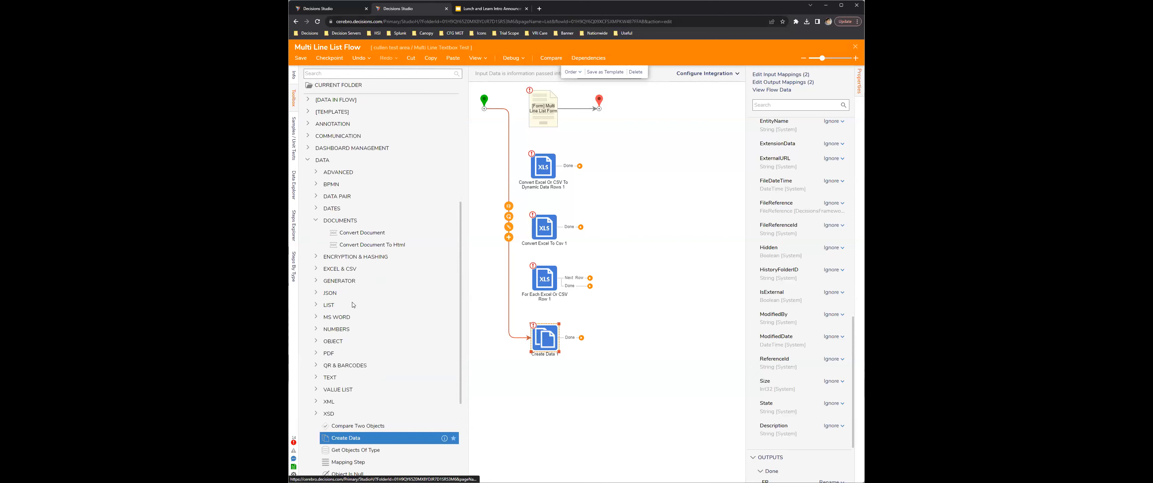
click(315, 220)
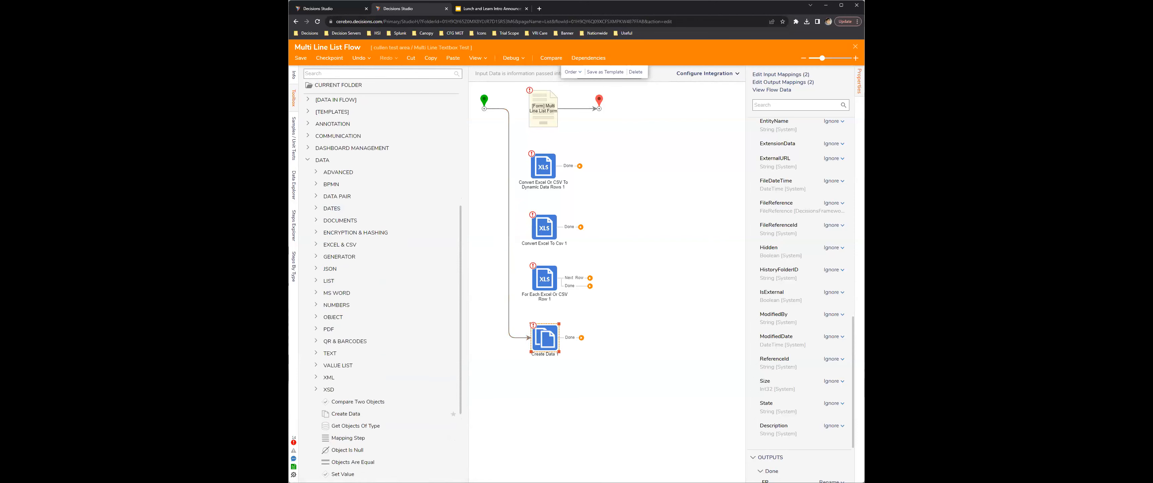
Step: Close the flow designer and save the changes to the Multi Line List Flow
click(855, 46)
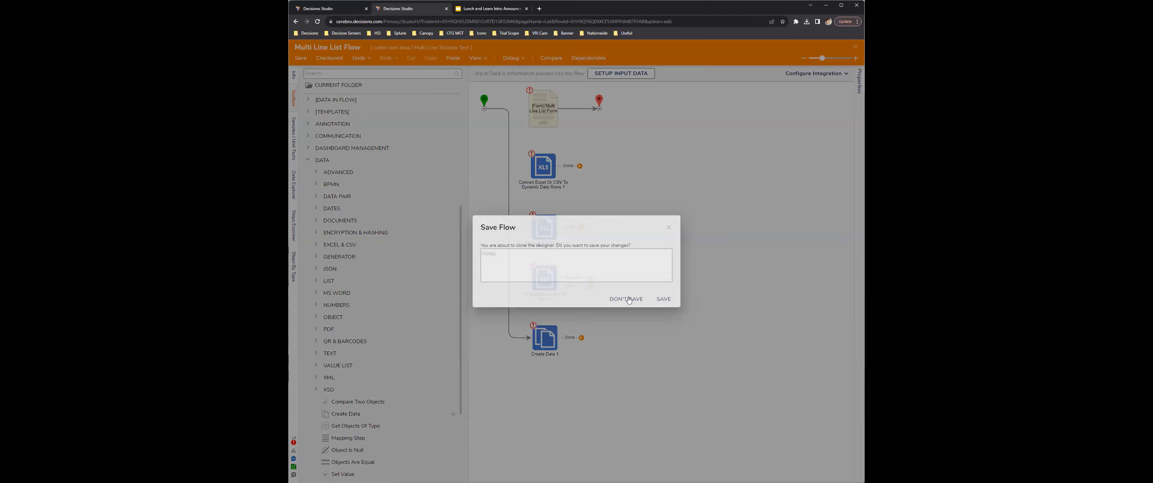
click(665, 300)
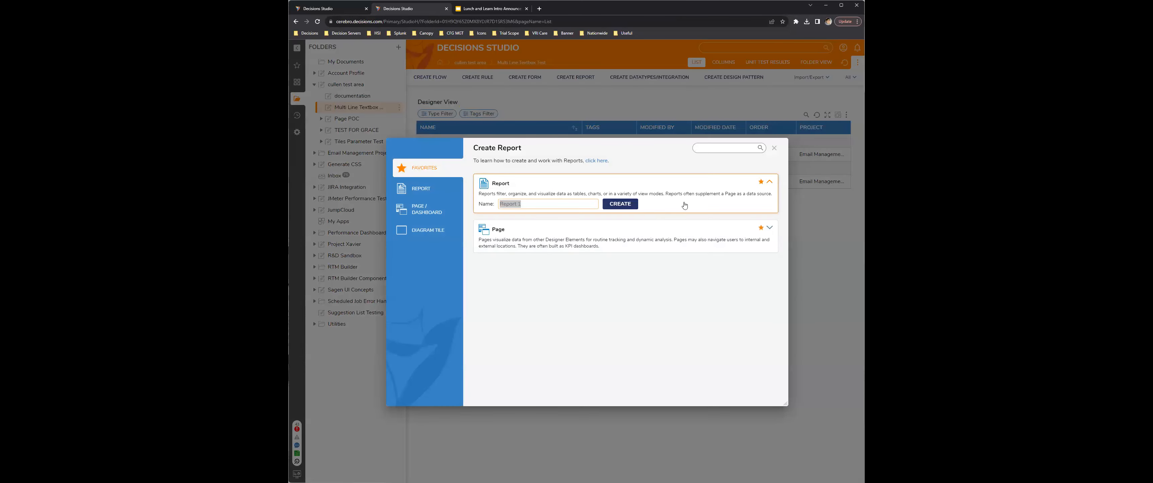
Step: Create a new report in the current folder, using the colleague's name in the report title
click(547, 204)
text(Nancee)
click(627, 206)
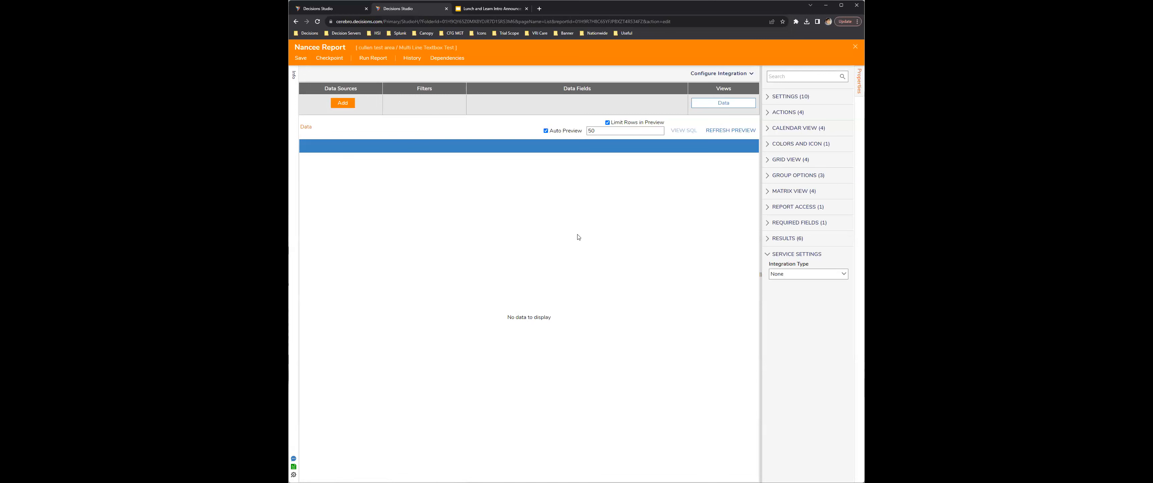
Step: Add a CSV/Excel data source to the report and load Example.csv as its file
click(343, 103)
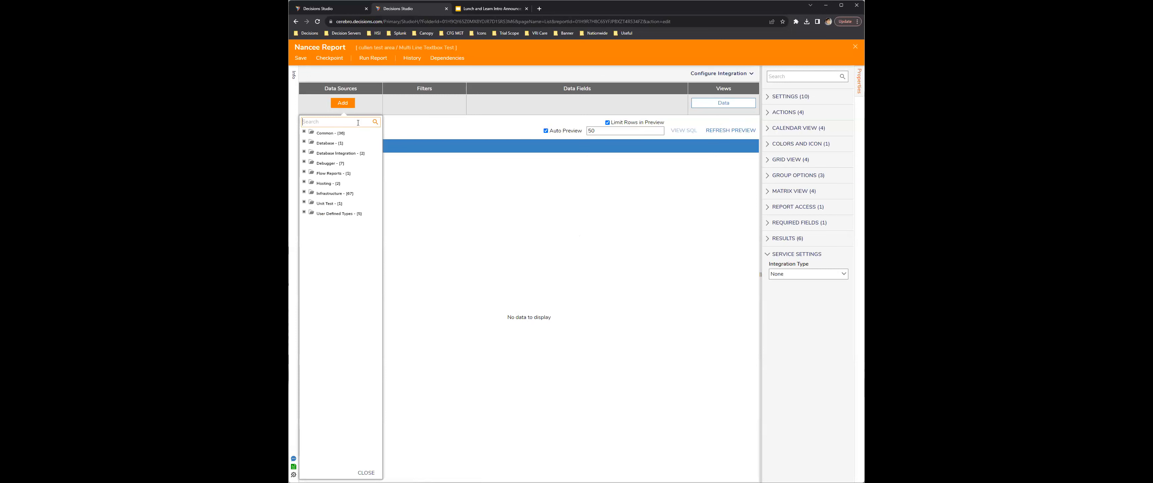
text(csv)
click(344, 131)
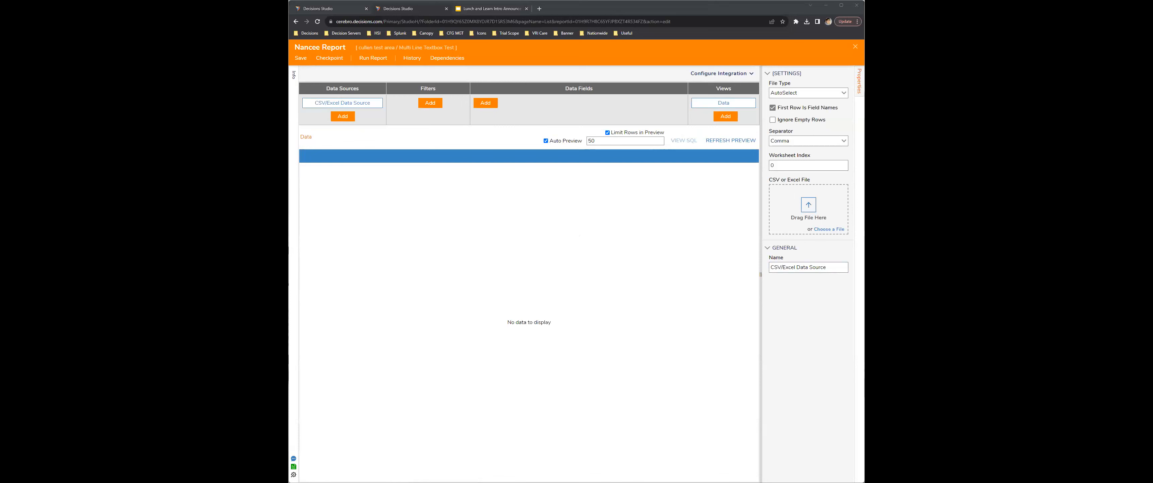
click(765, 248)
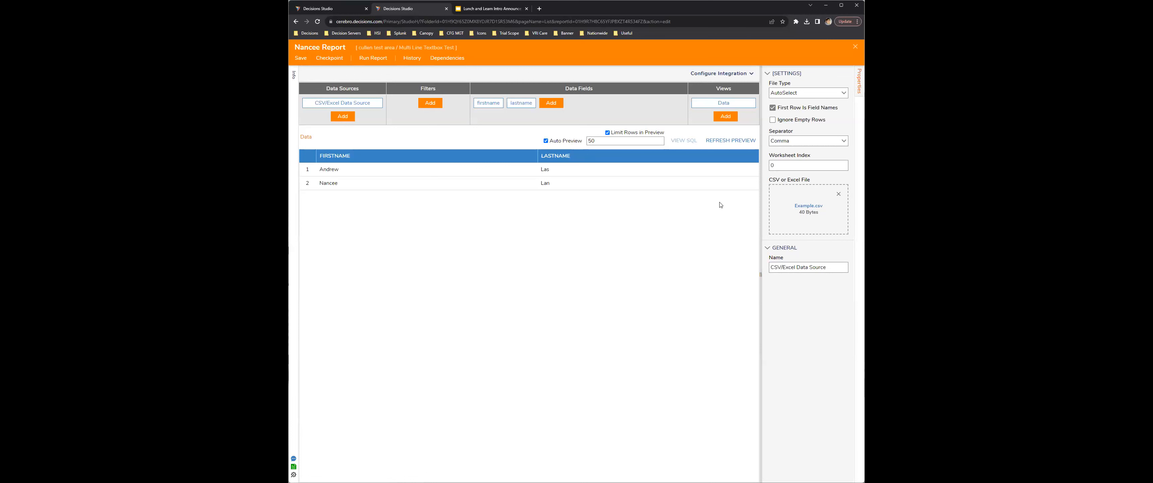
Step: Try a firstname Equals filter on the report's CSV data and close the report designer without saving
click(491, 104)
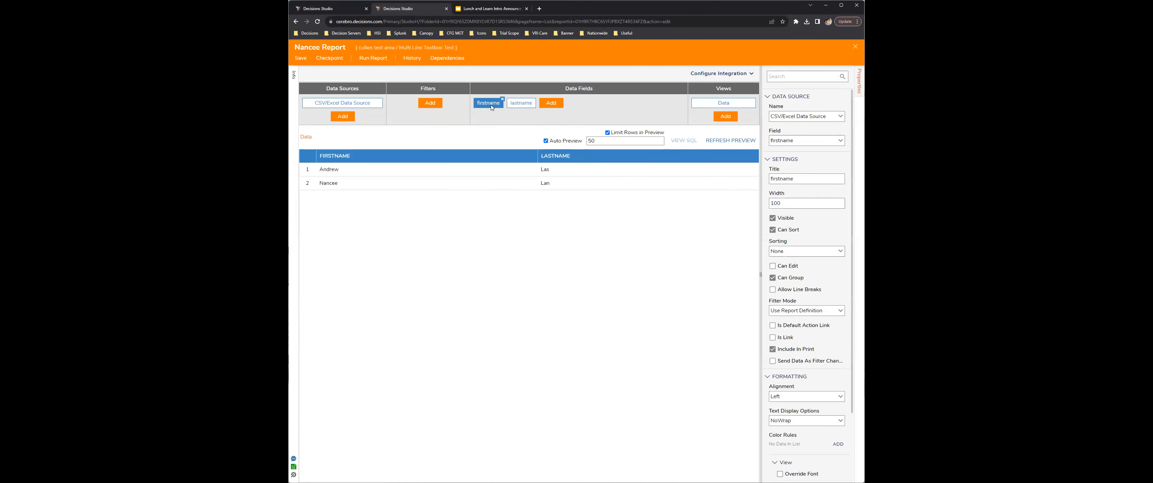
click(430, 104)
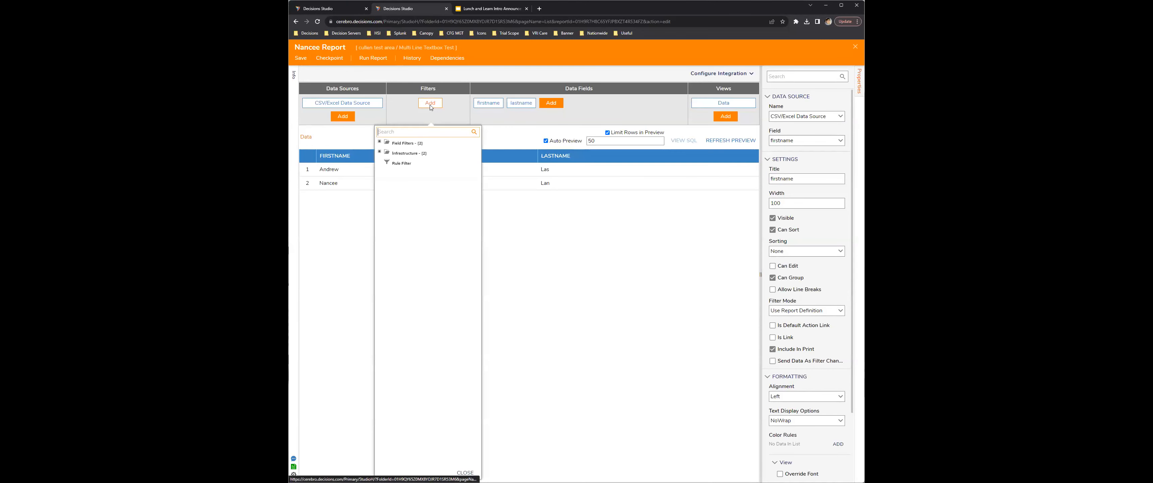
click(379, 142)
click(387, 153)
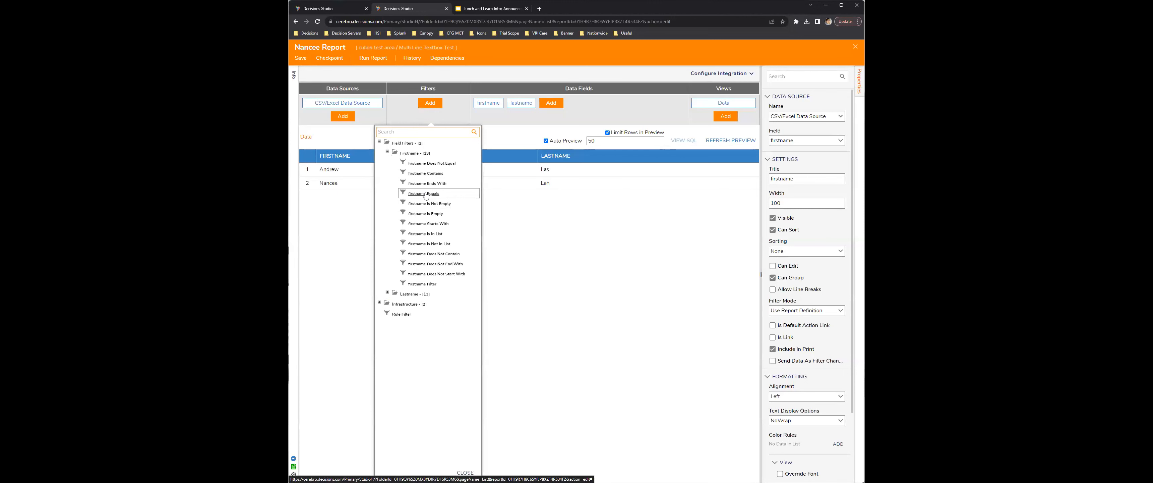
click(426, 194)
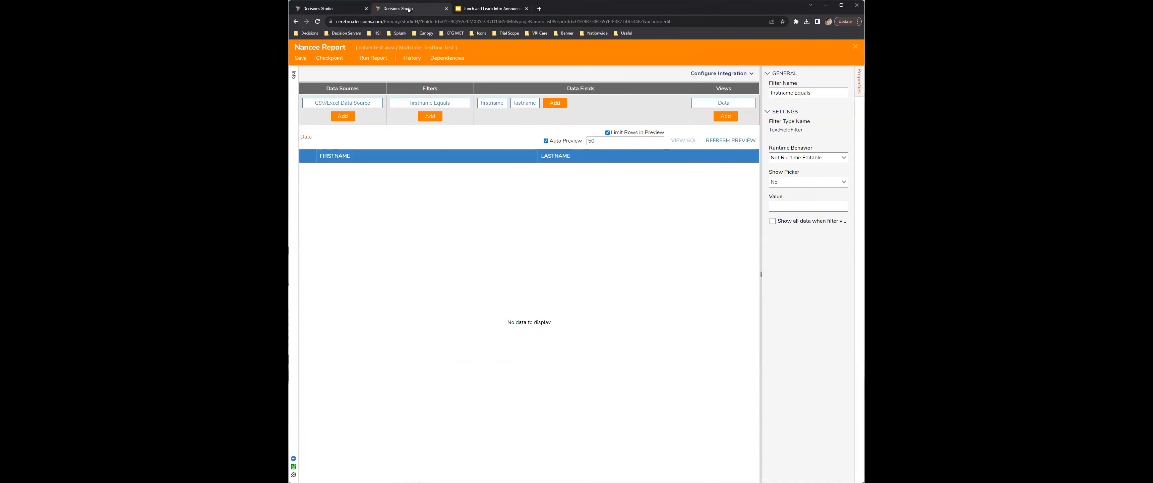
click(855, 47)
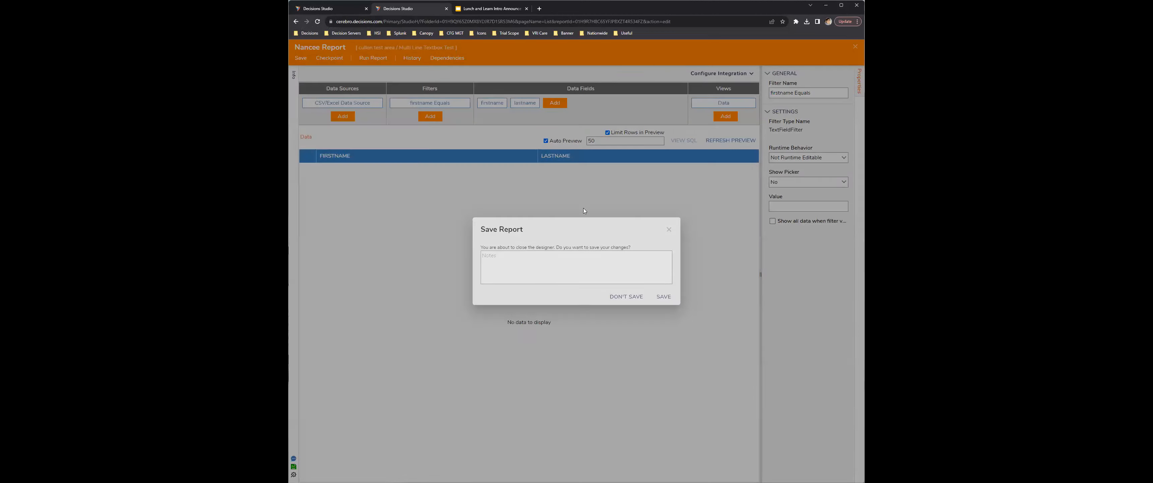
click(626, 296)
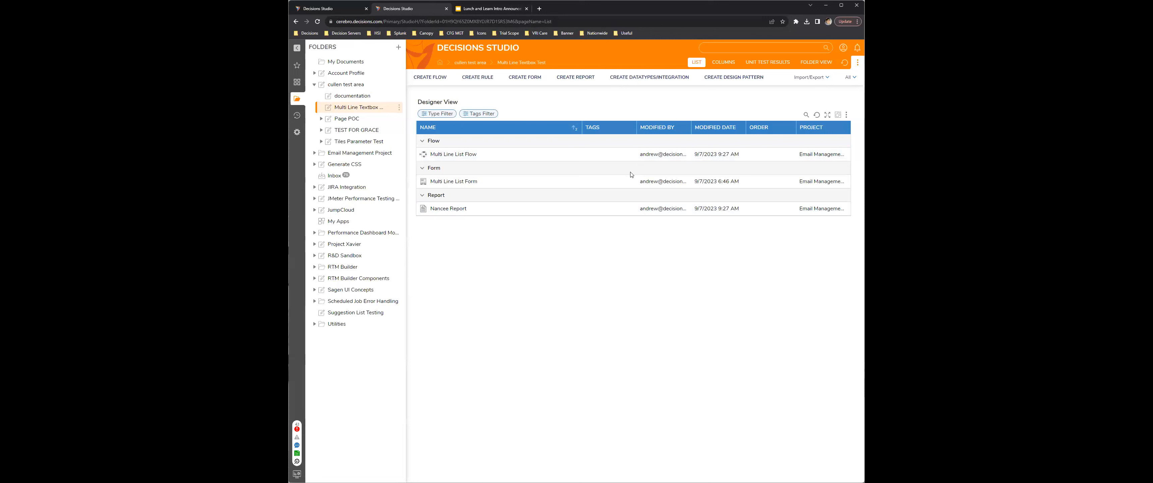
Step: Open the Multi Line List Flow and reconnect the Start step's path from the Create Data step to the Multi Line List Form
click(464, 154)
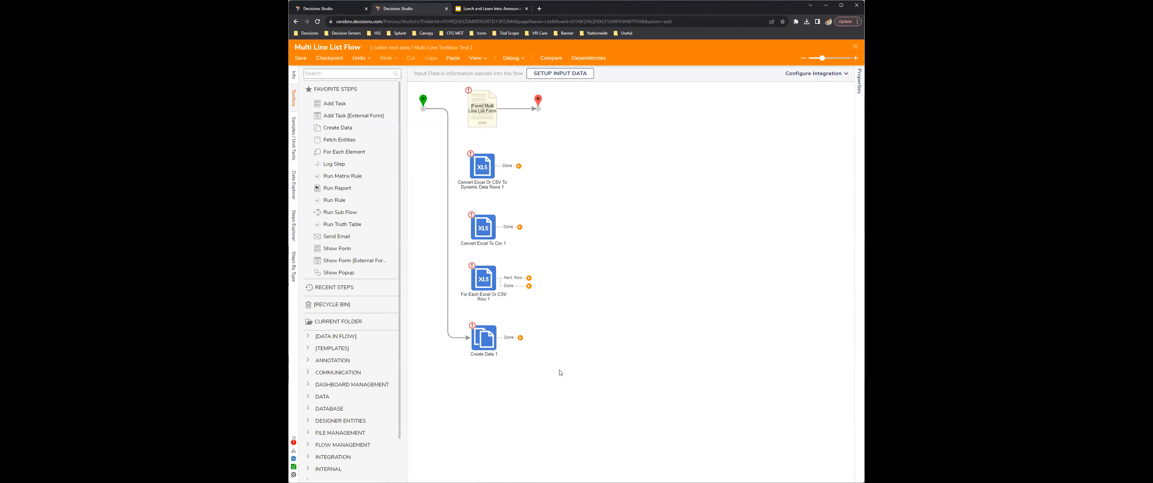
click(483, 124)
click(466, 338)
drag(469, 338, 480, 109)
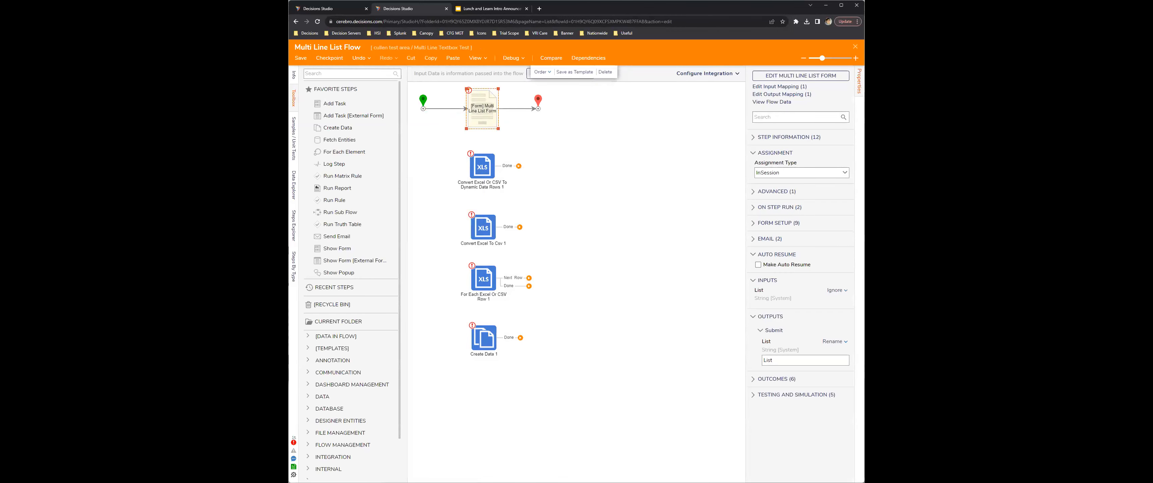
Step: Open the Multi Line List Form from the flow, check the List text area's properties, and close the form designer
click(815, 78)
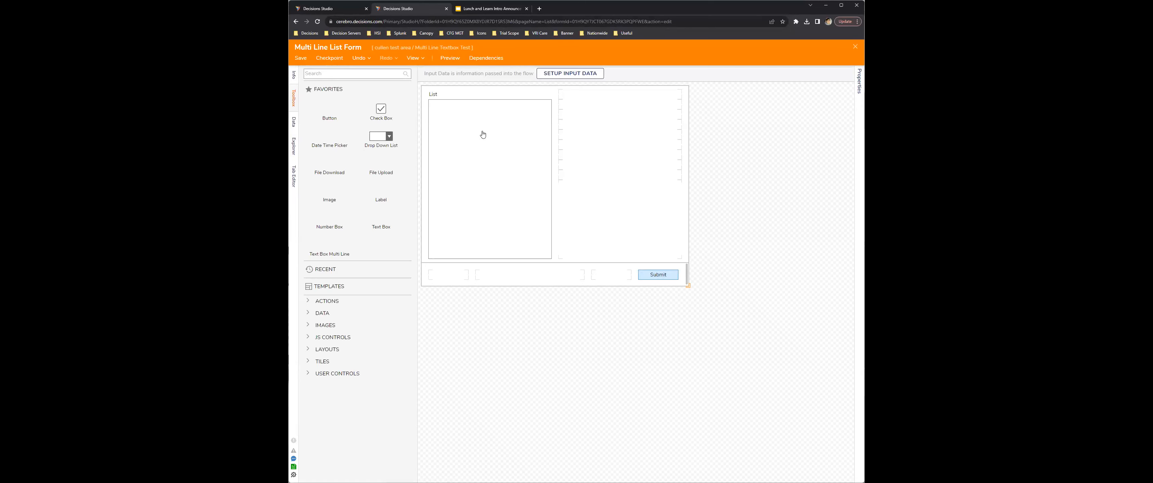
click(489, 149)
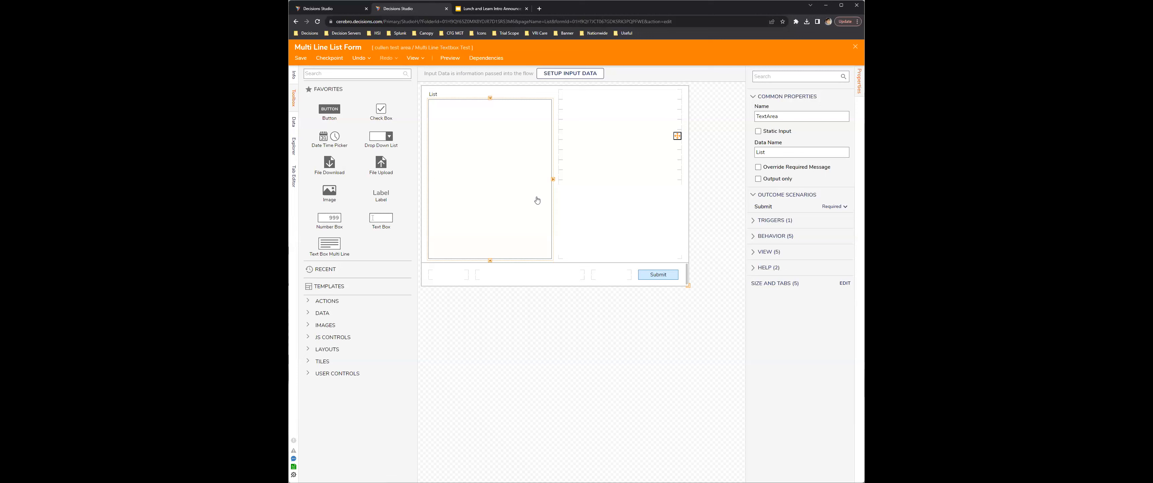
click(855, 48)
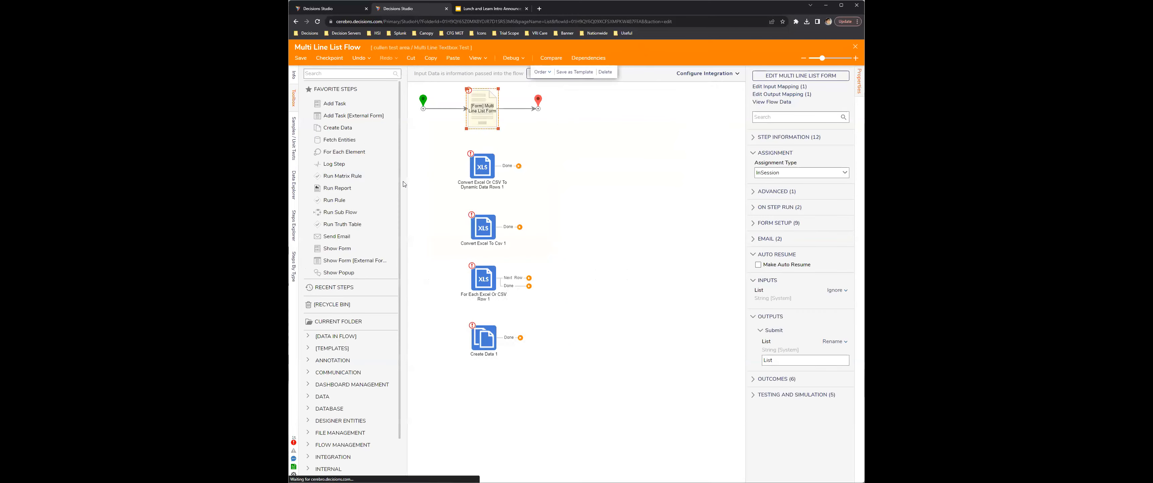
Step: Move the End step farther away from the Multi Line List Form to make room between them
drag(538, 101, 676, 103)
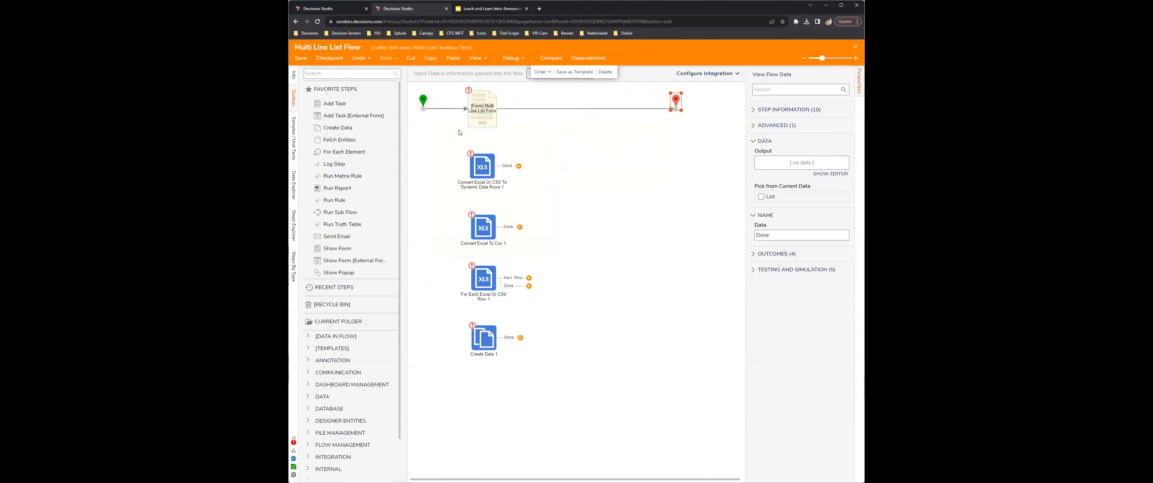
click(486, 114)
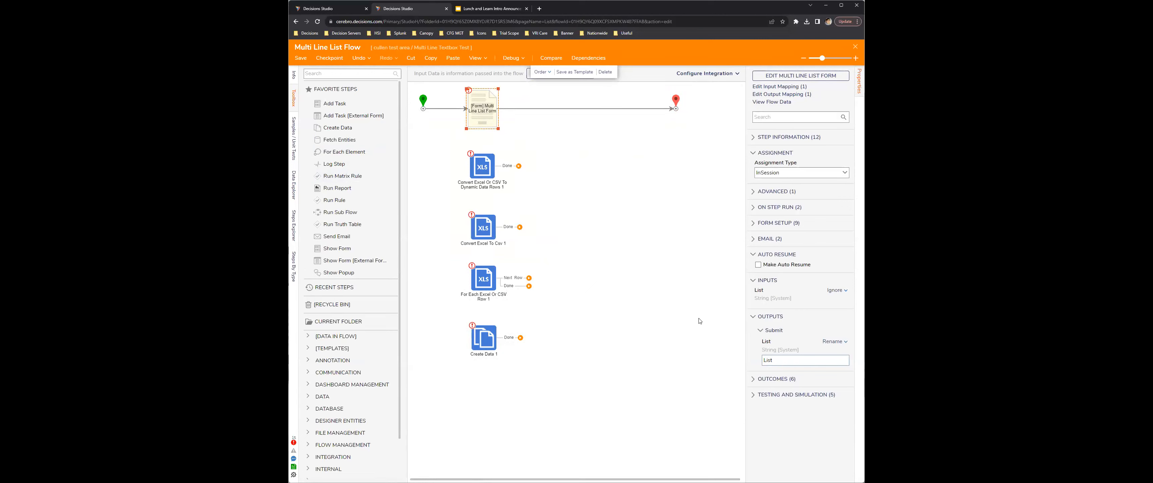
click(350, 74)
Step: Debug the flow and submit the form with A, B and C on separate lines in List
click(508, 59)
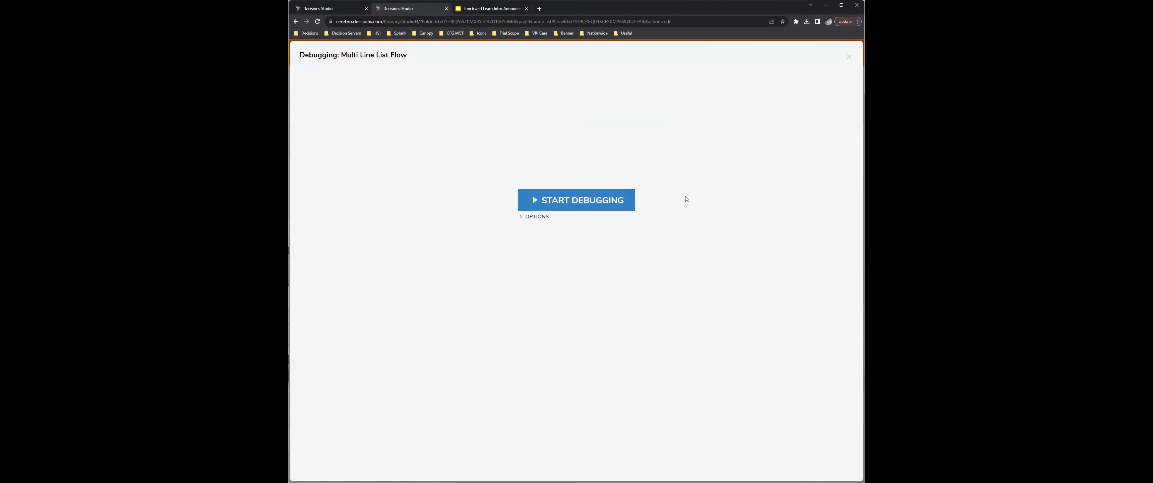
click(547, 192)
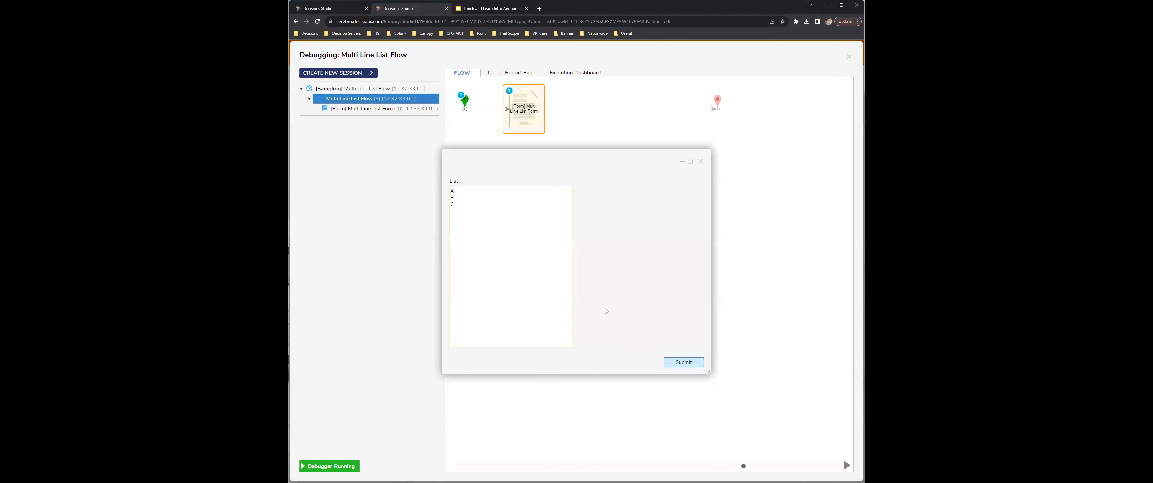
click(676, 359)
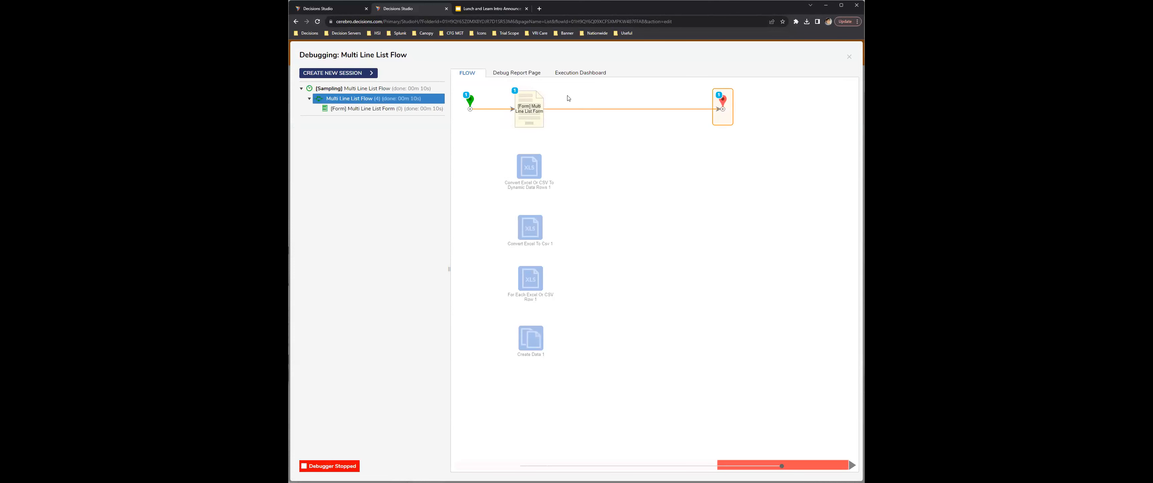
Step: View the output data of the form step in the debug run and close the debugger
click(534, 112)
click(599, 107)
click(654, 127)
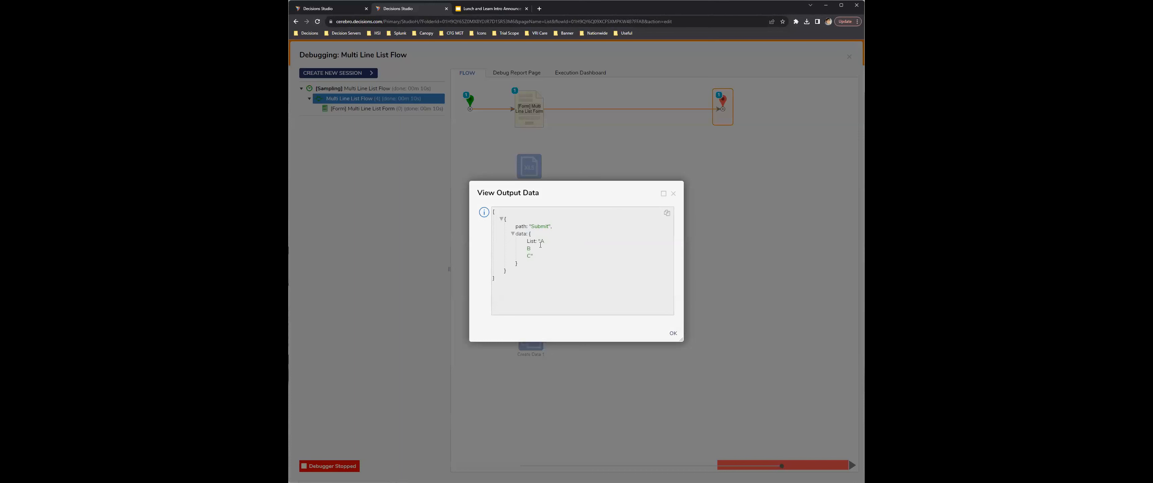
click(673, 193)
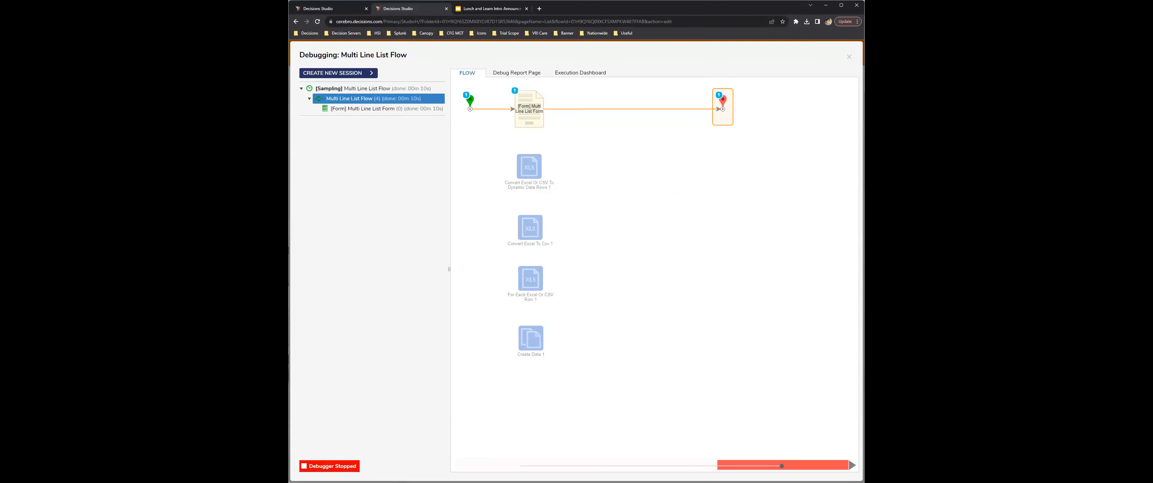
click(850, 58)
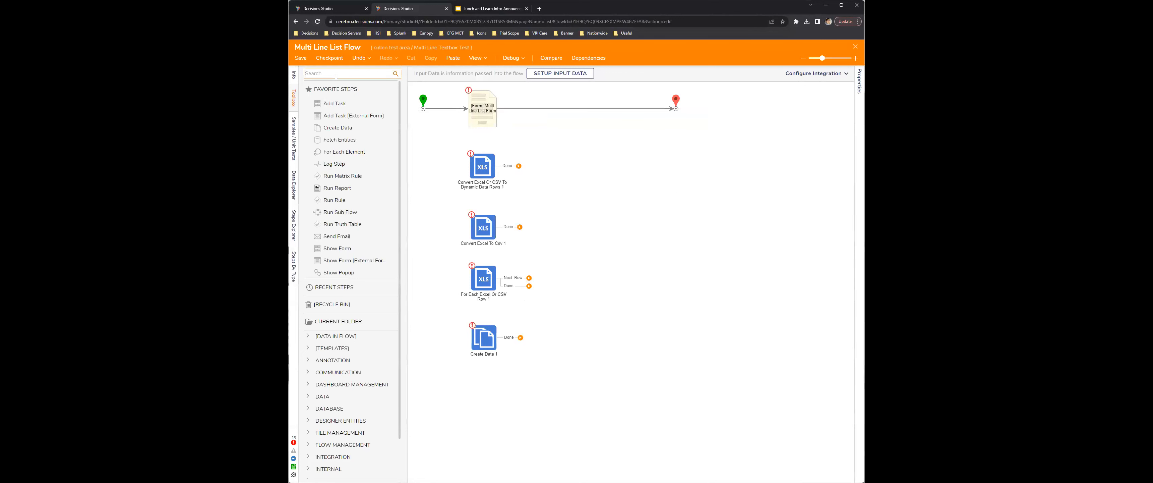
Step: Add a Split String By New Line step and connect it between the Multi Line List Form and the End step
text(S)
text(lpi)
text(plit)
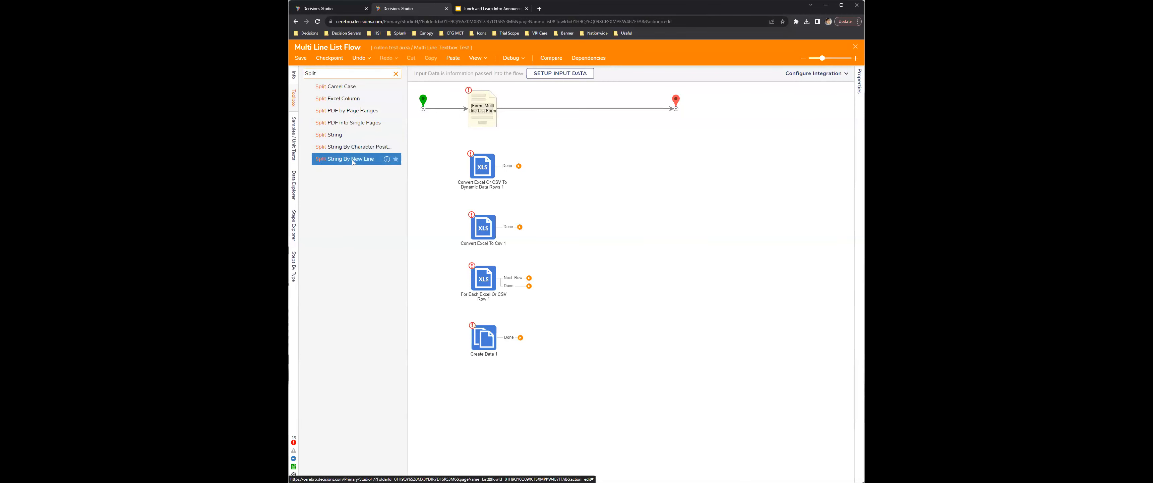
drag(353, 162, 604, 129)
click(665, 106)
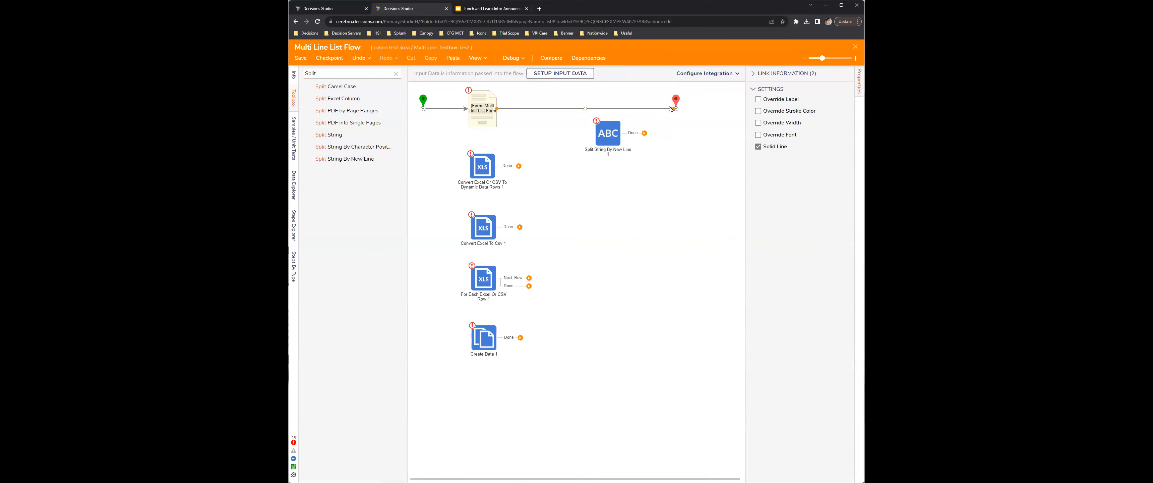
mouse_move(672, 108)
mouse_down()
mouse_move(607, 133)
mouse_move(548, 111)
mouse_up()
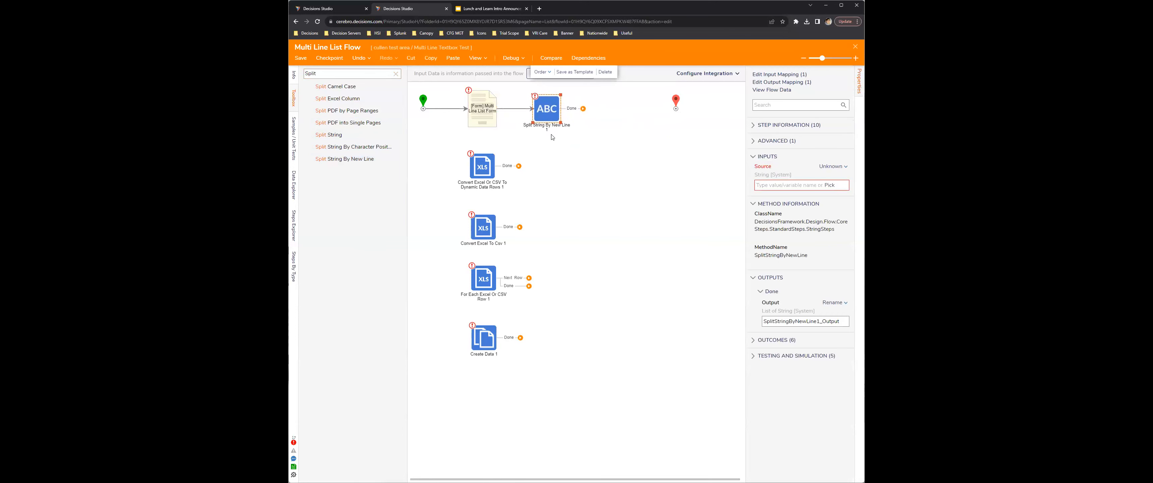
drag(583, 111, 675, 109)
Step: Map the Source input of the Split String By New Line step to the form's List value from the flow
click(830, 185)
click(496, 216)
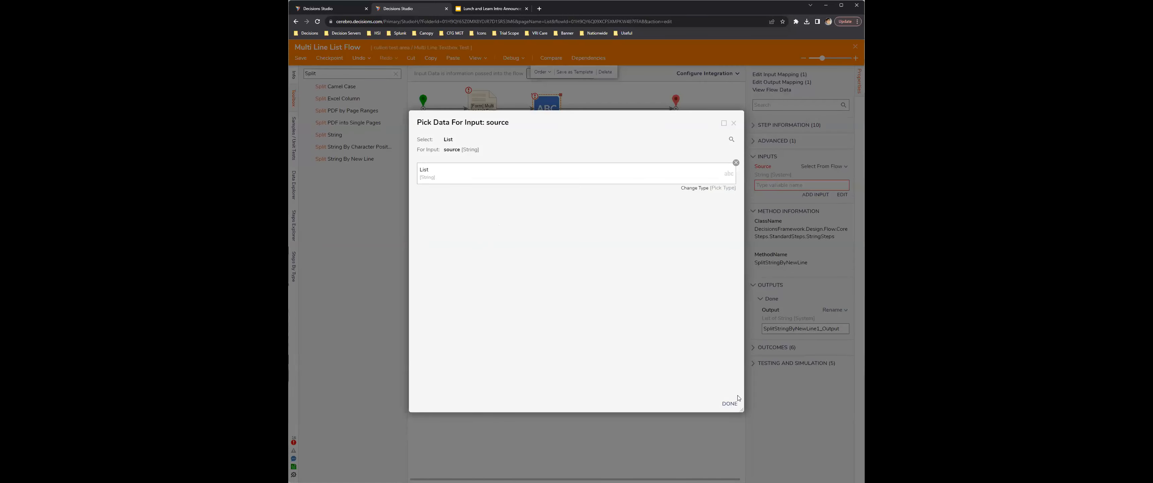
click(729, 404)
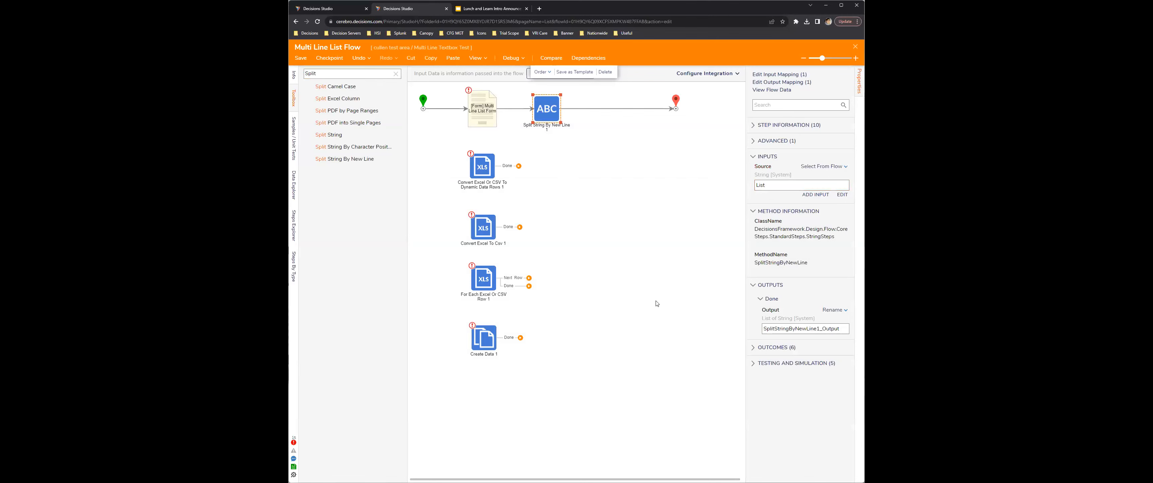
click(612, 243)
Step: Debug the flow with the split step included, submitting A, B and C on separate lines in List
click(511, 57)
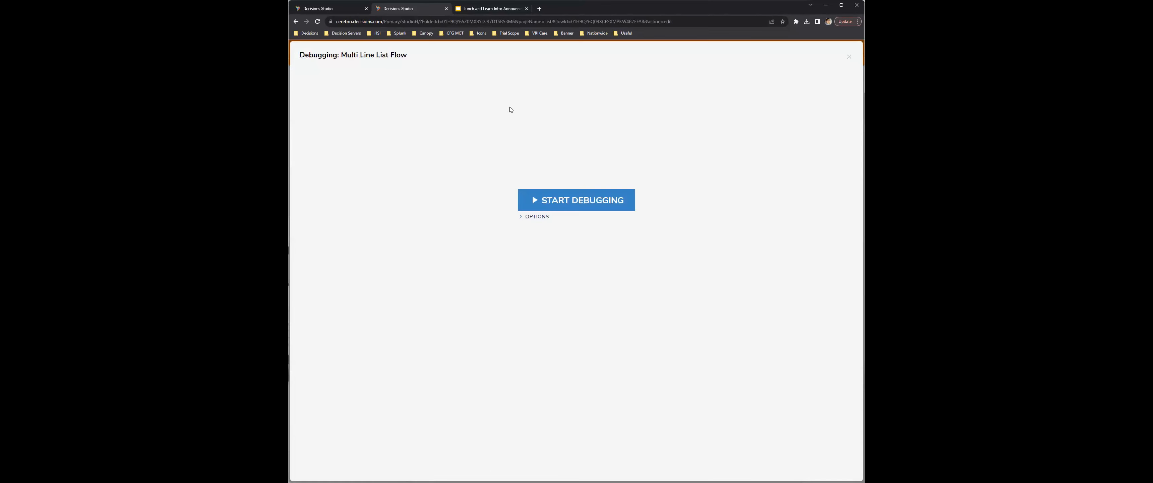
click(566, 200)
click(508, 236)
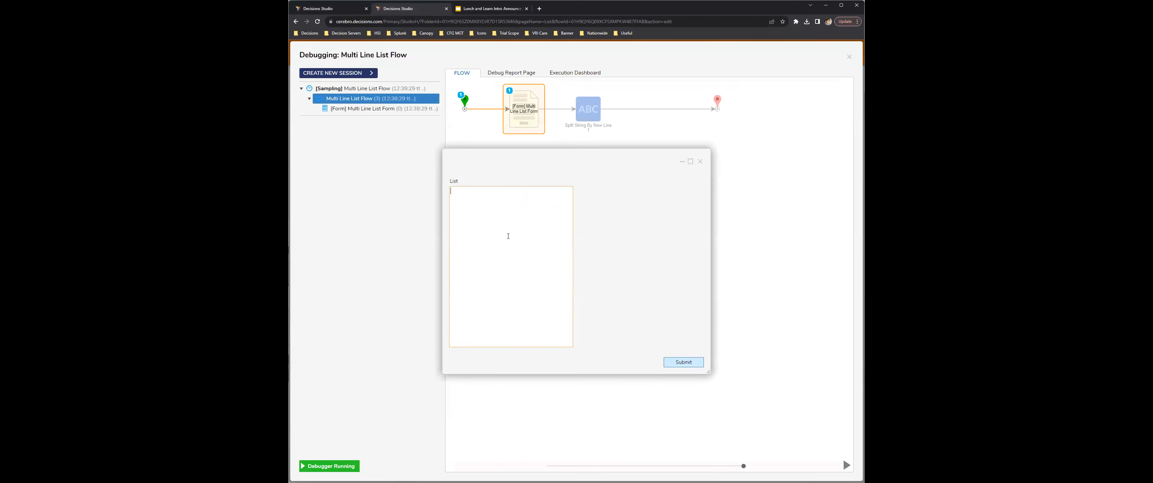
text(A B)
key(Return)
click(679, 363)
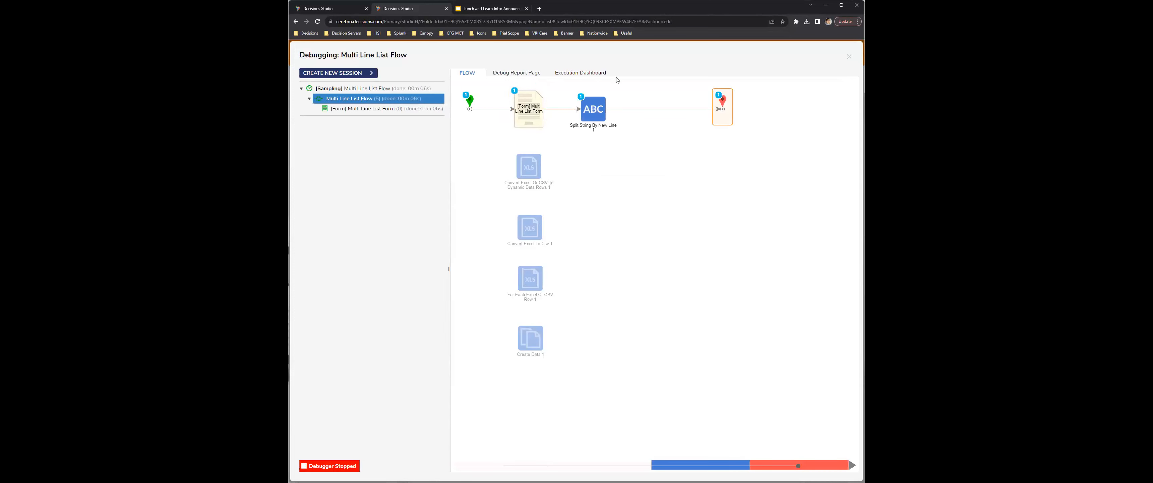
Step: View the output data of the Split String By New Line step and close the debugger
mouse_move(592, 122)
click(721, 101)
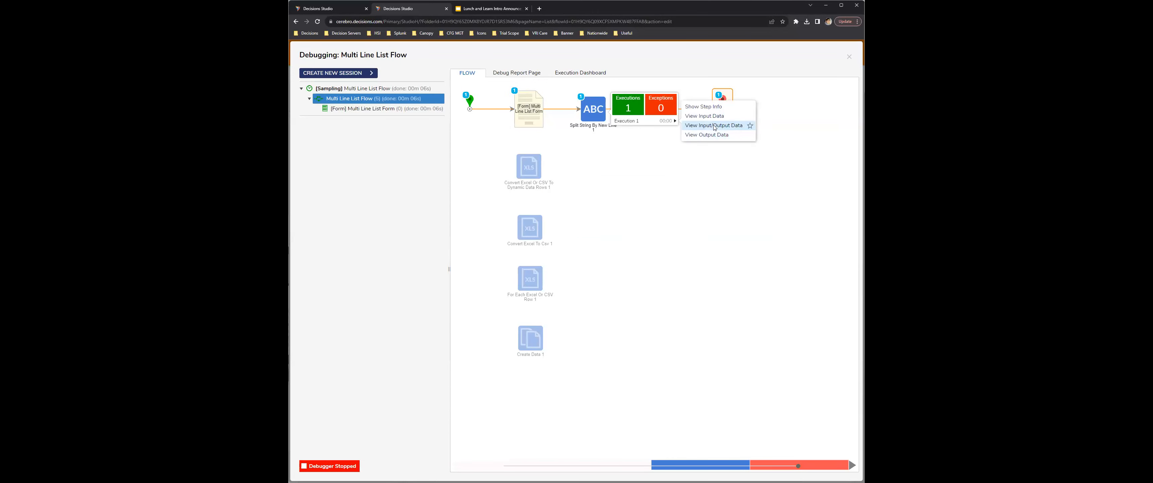
click(708, 135)
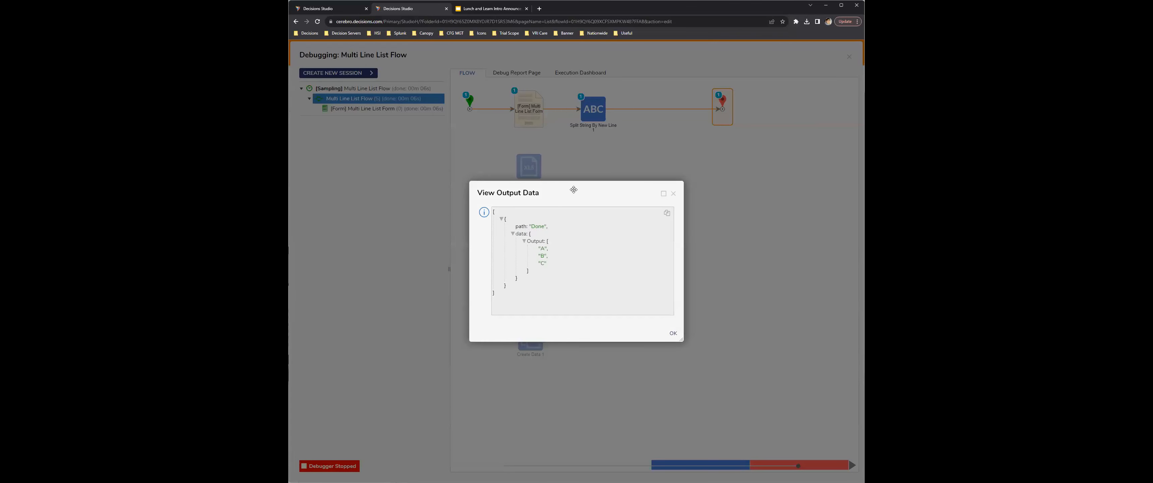
drag(571, 187, 503, 126)
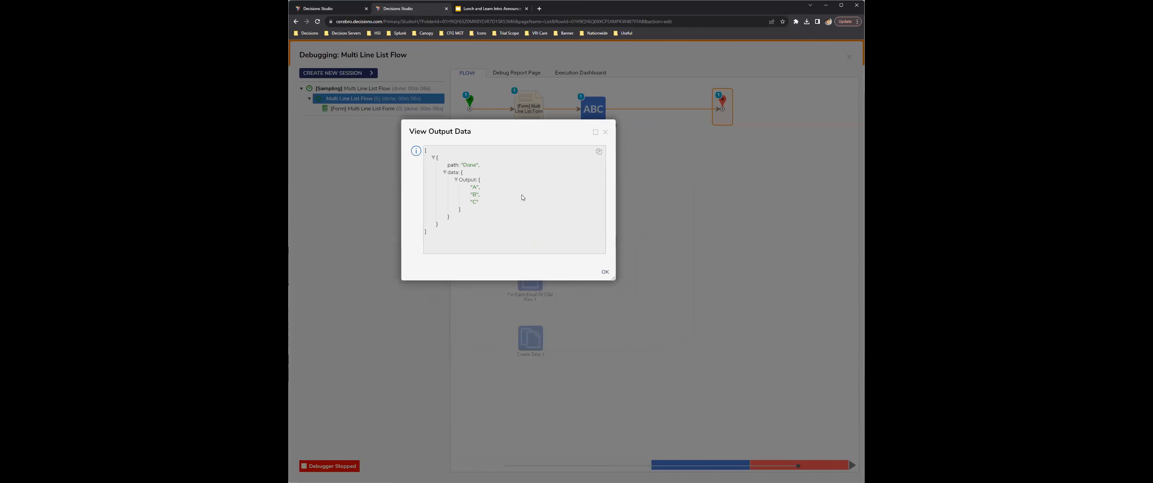
click(605, 132)
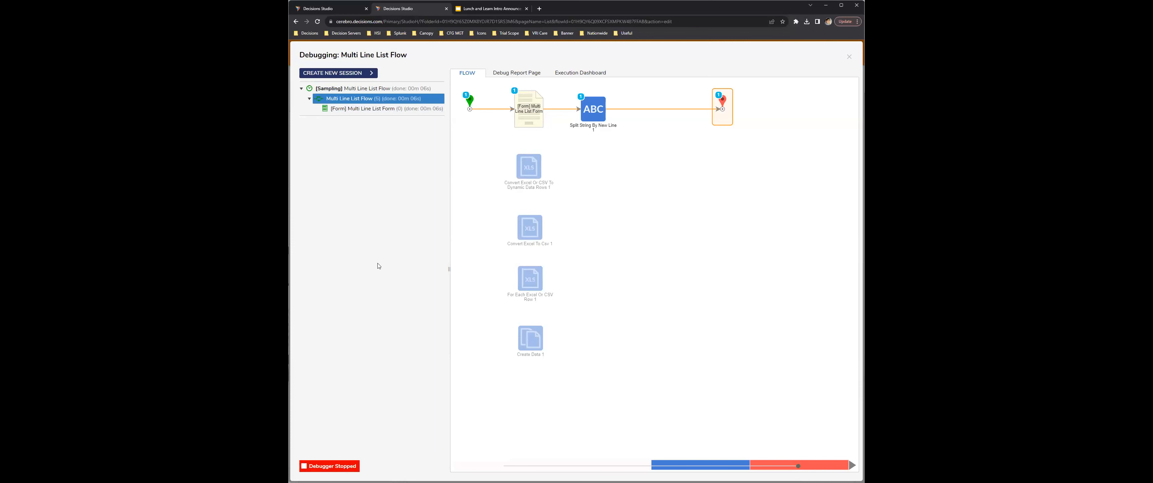
click(849, 56)
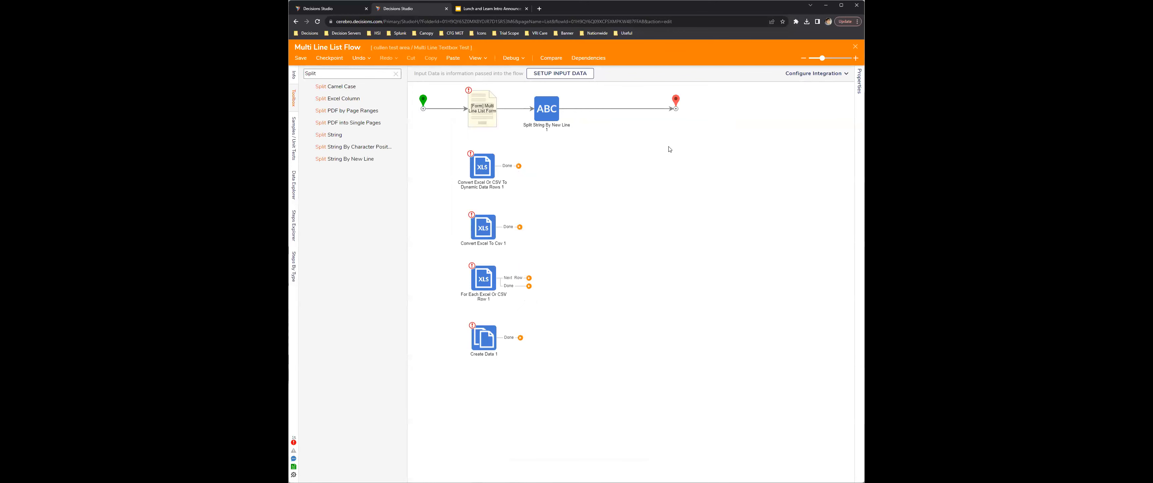